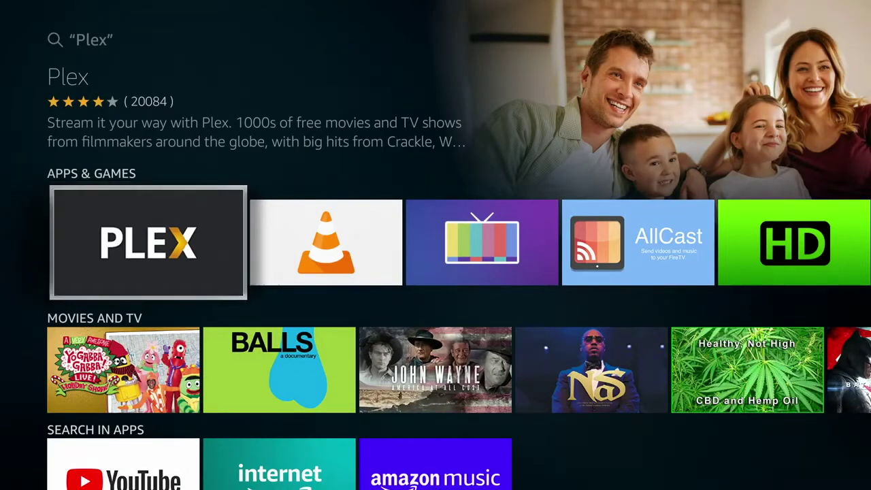
- Launch the Plex app from the Fire TV search results
key("Return")
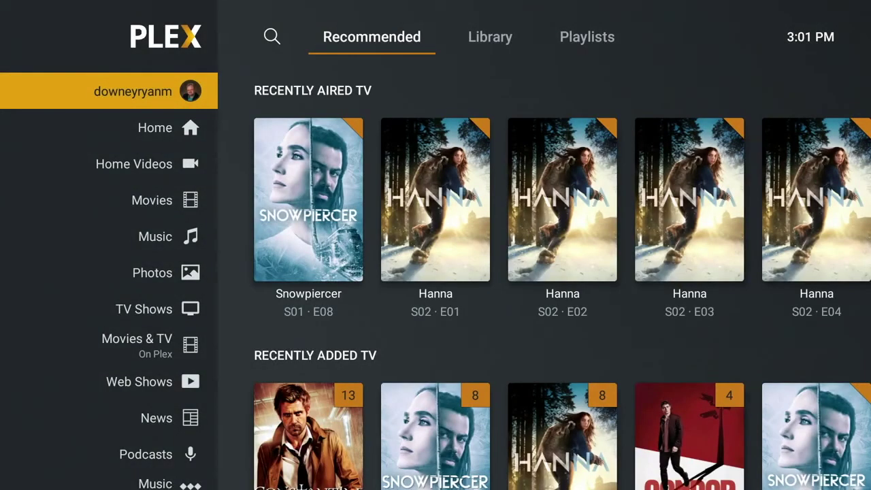
- Move down the sidebar from Home through every library and section to Podcasts
left_click(126, 128)
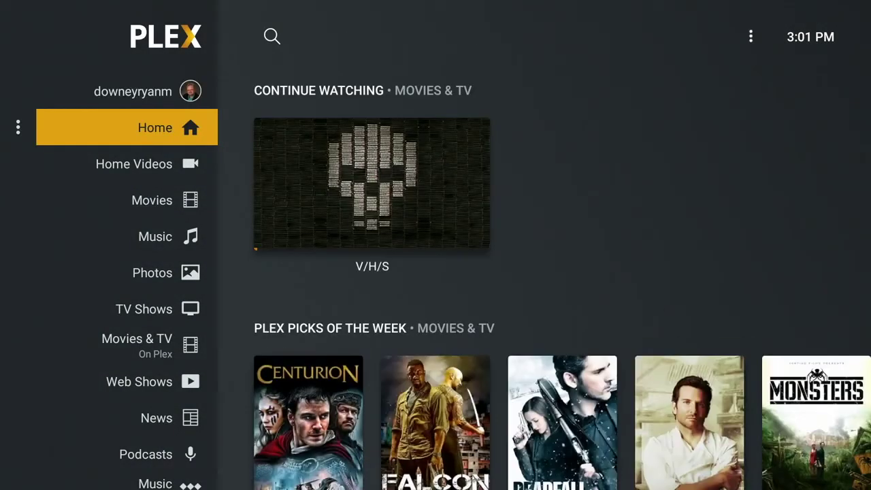
left_click(134, 164)
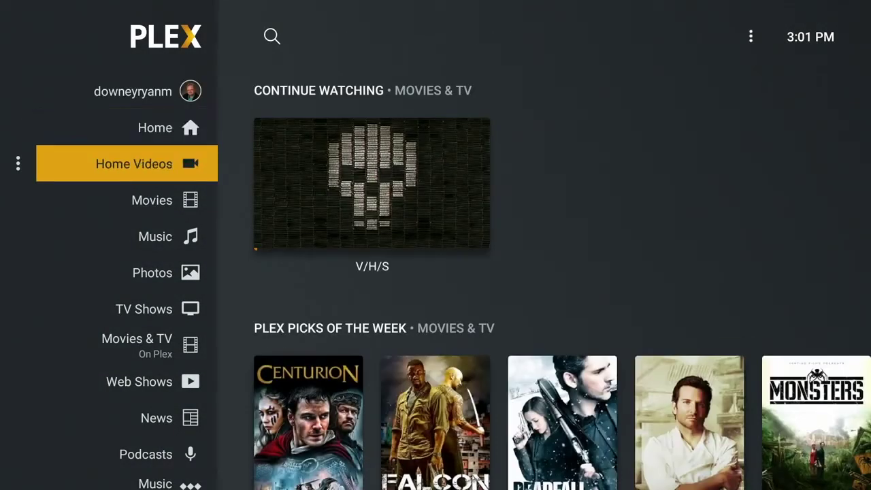
left_click(152, 199)
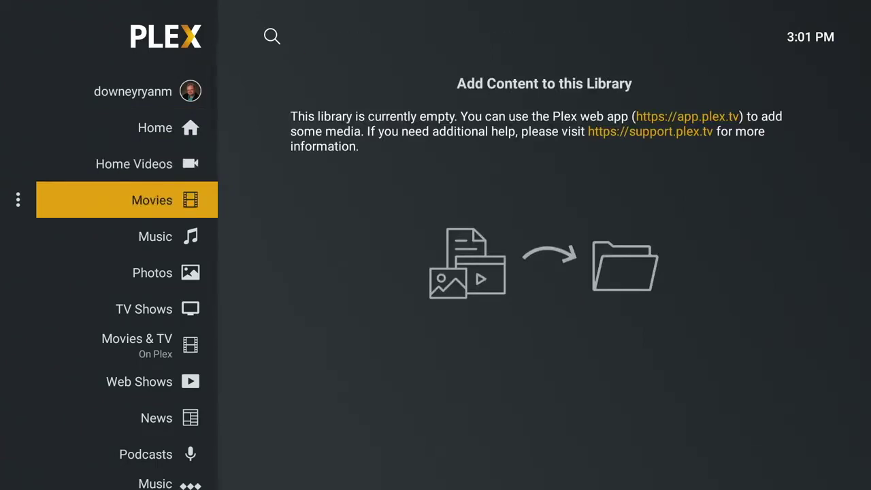
left_click(155, 236)
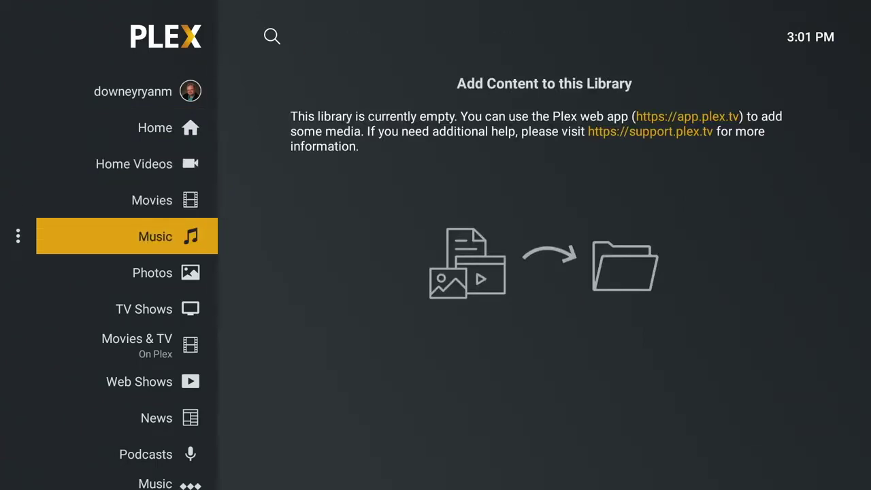
left_click(152, 272)
left_click(143, 308)
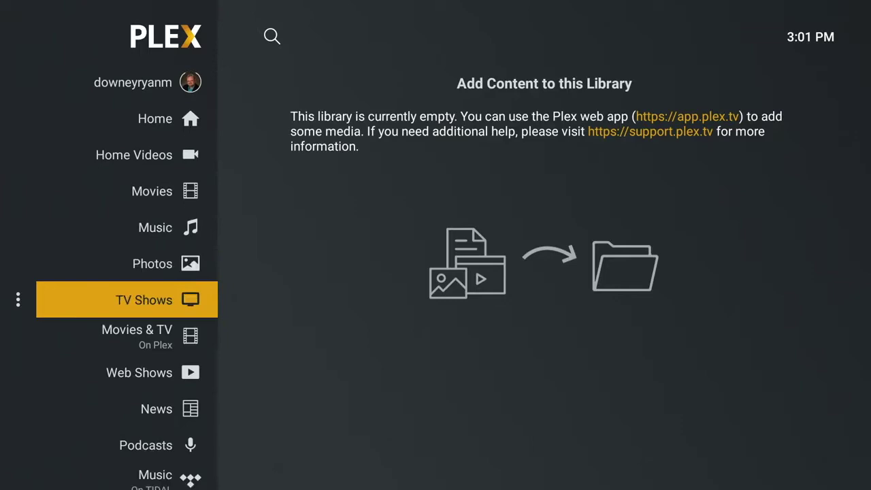
left_click(137, 345)
left_click(139, 336)
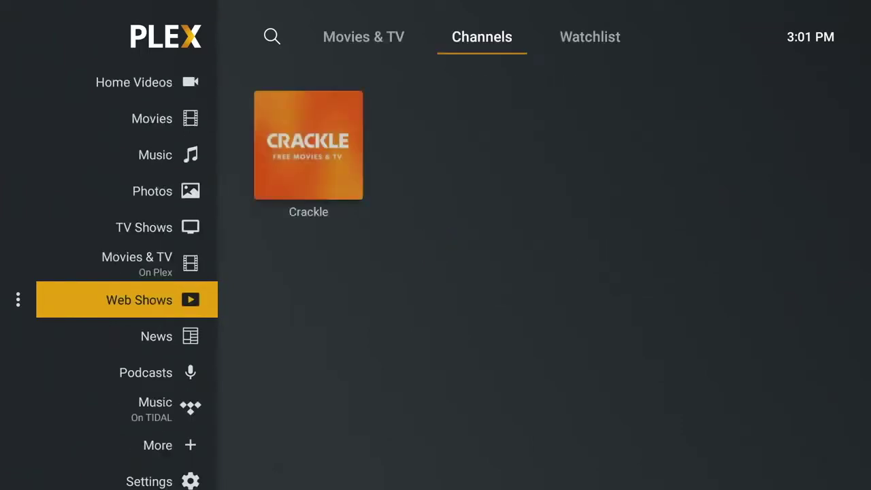
left_click(156, 334)
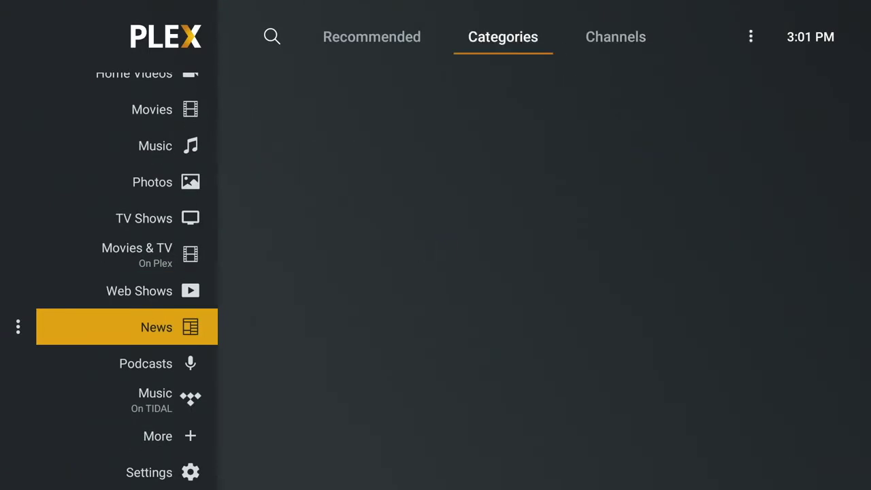
left_click(145, 363)
- Climb back up the sidebar from News through Web Shows and Movies & TV to Photos
left_click(156, 327)
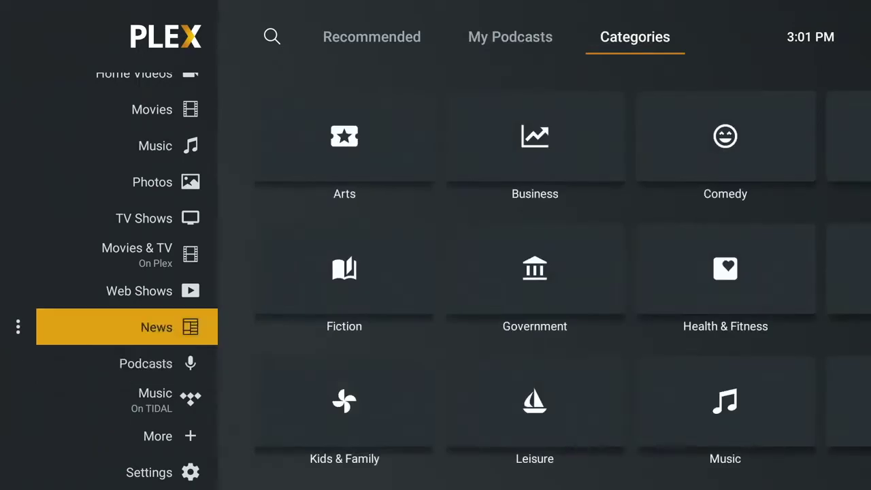
left_click(139, 291)
left_click(137, 263)
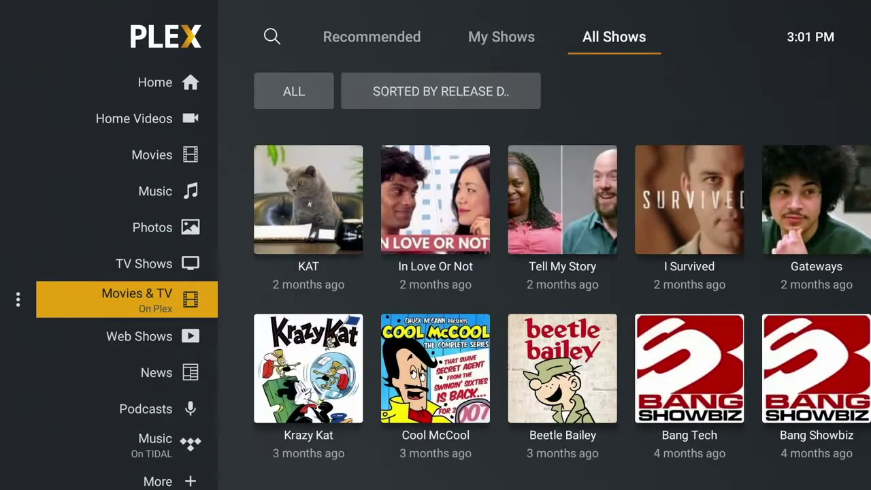
left_click(144, 262)
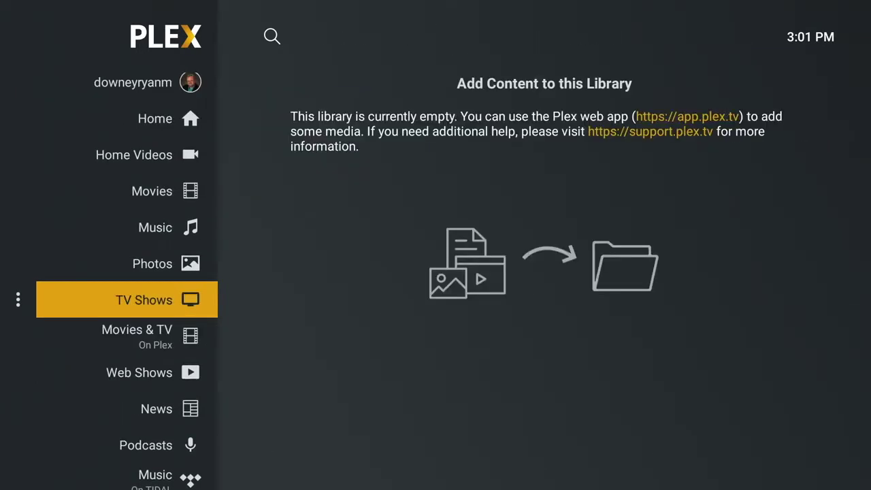
left_click(153, 263)
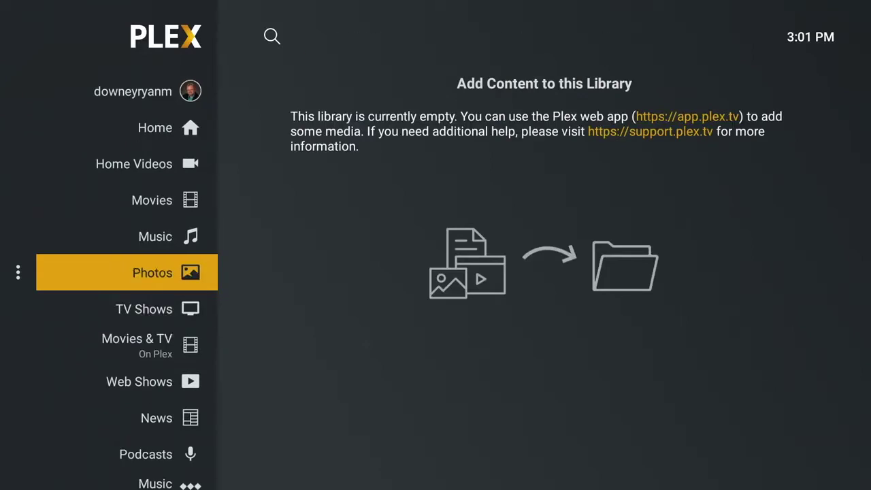
left_click(144, 309)
key("Up")
key("Up")
key("Up")
key("Up")
key("Up")
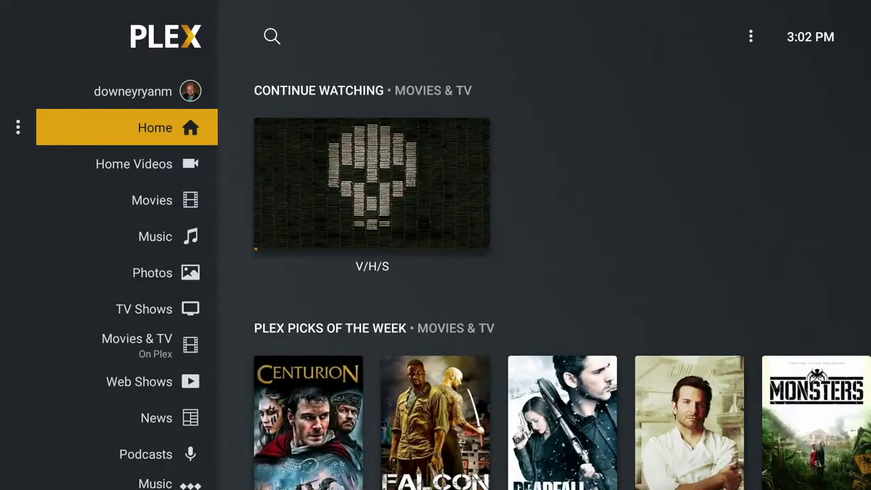
- Go down the sidebar past Podcasts to Music On TIDAL and More
key("Down")
key("Down")
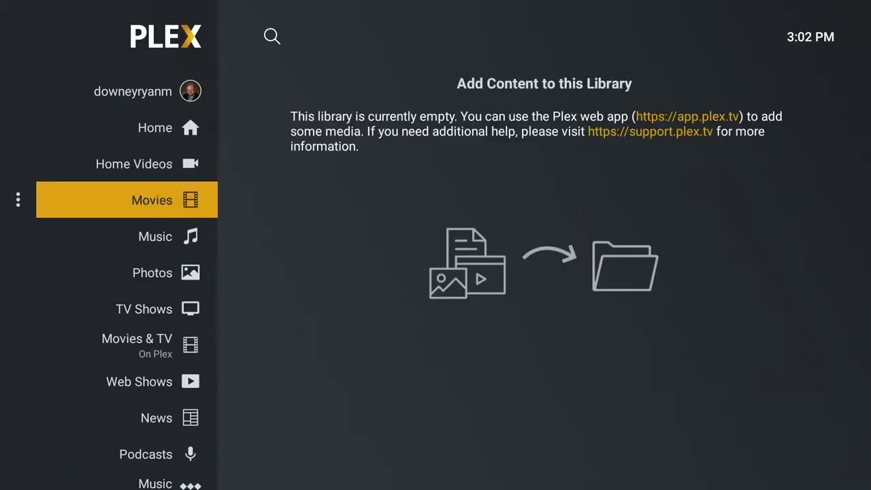
key("Down")
key("Down")
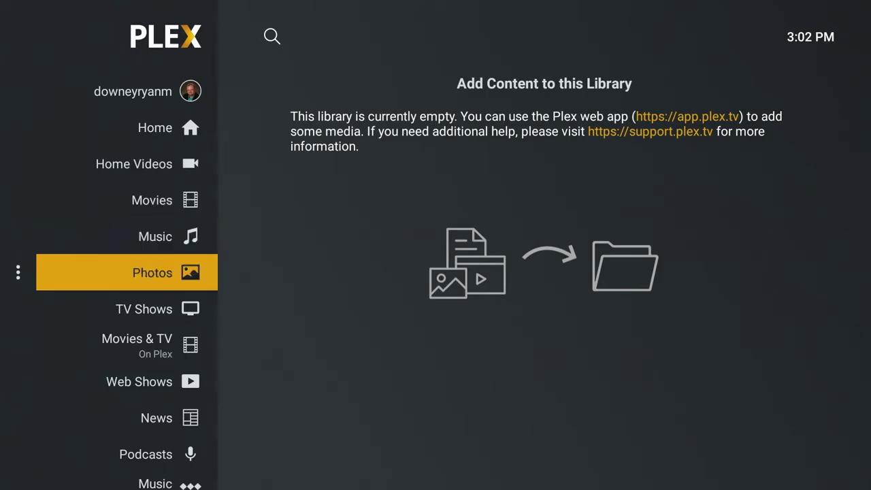
key("Down")
key("Down")
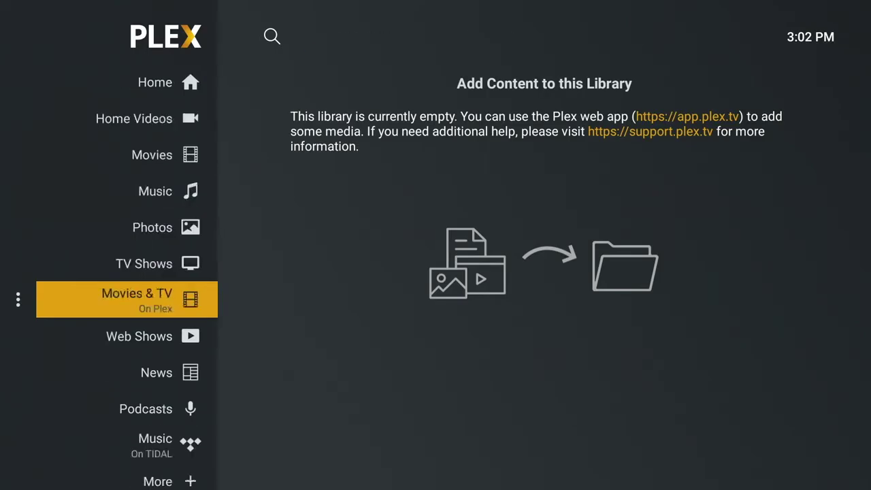
key("Down")
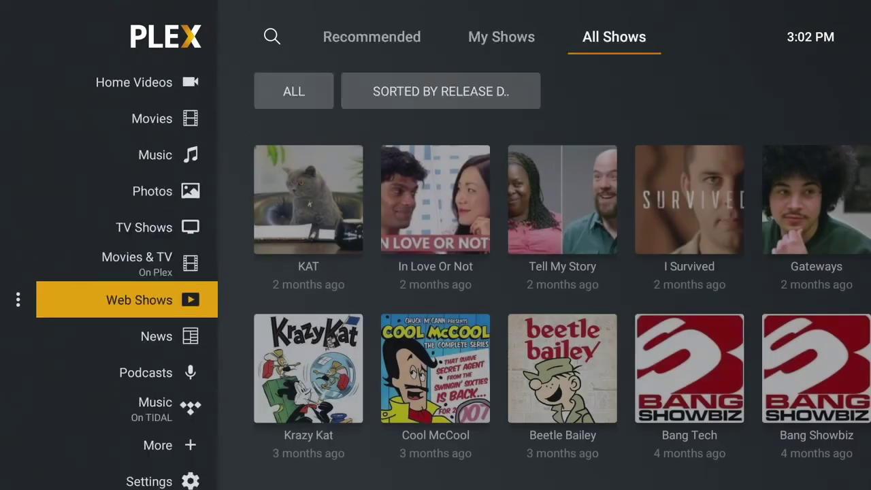
key("Down")
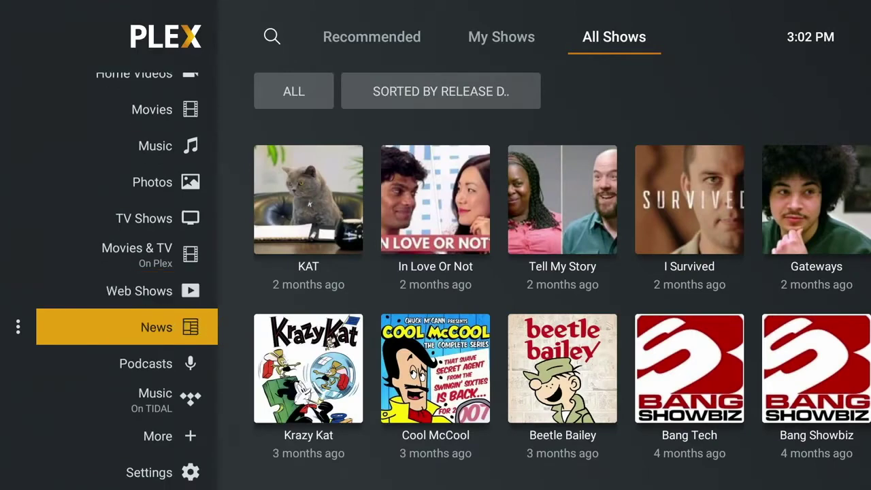
key("Down")
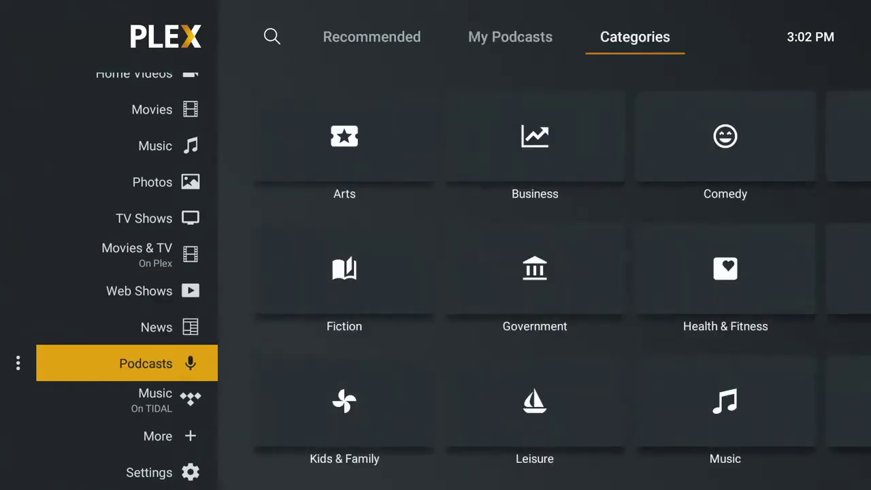
key("Down")
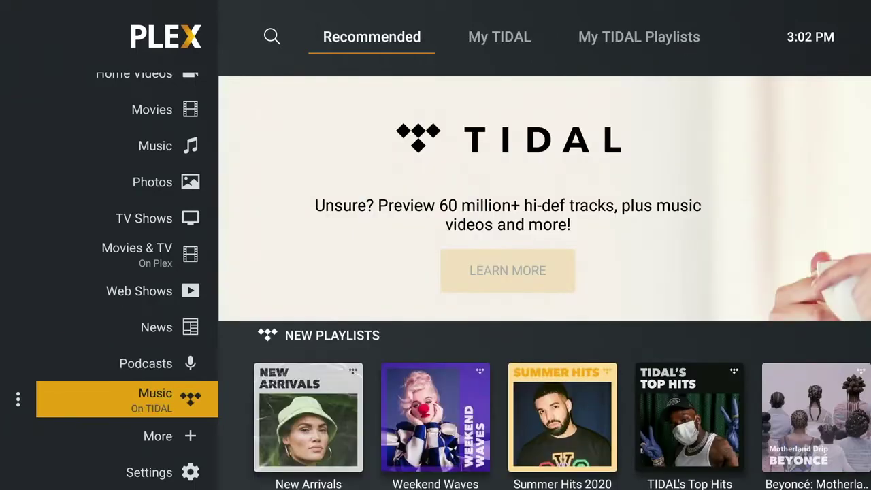
key("Down")
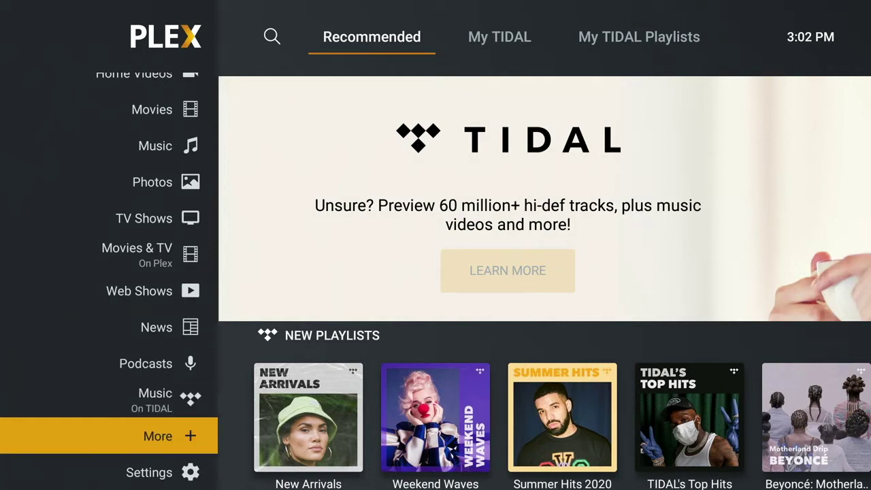
- Return up to the empty Home Videos library and reach its options button
key("Up")
key("Up")
key("Up")
key("Up")
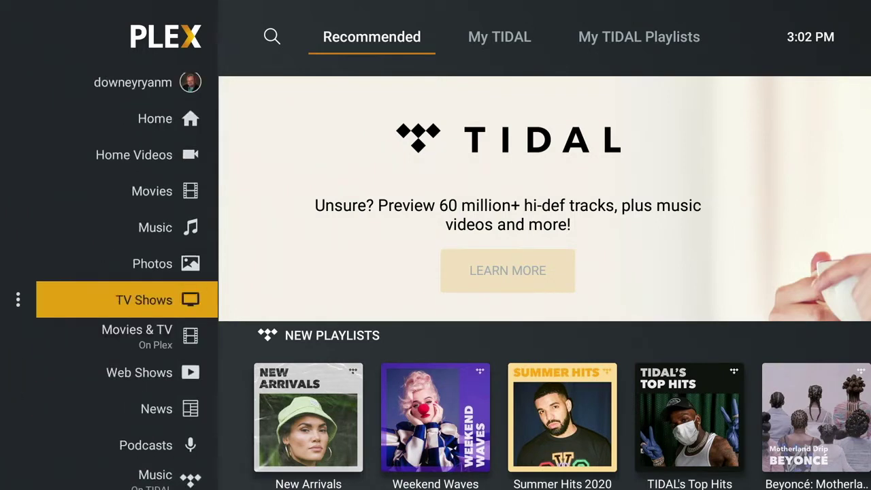
key("Up")
key("Up")
key("Up")
key("Up")
key("Return")
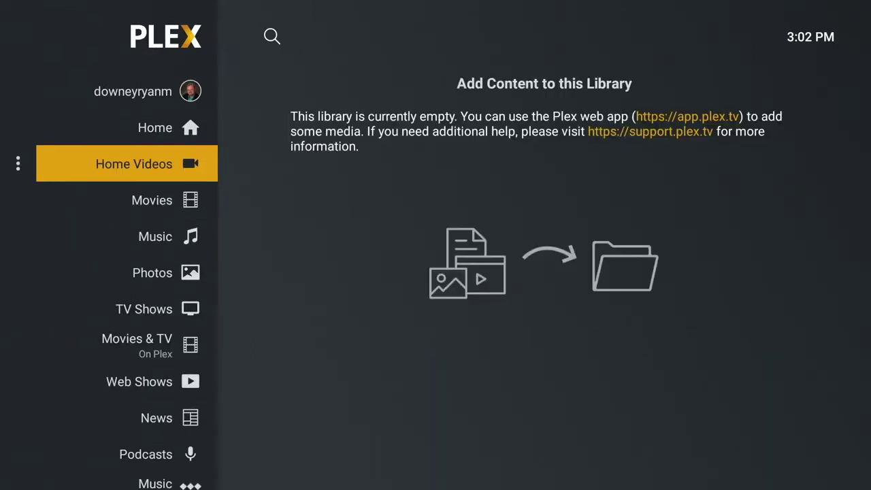
key("Left")
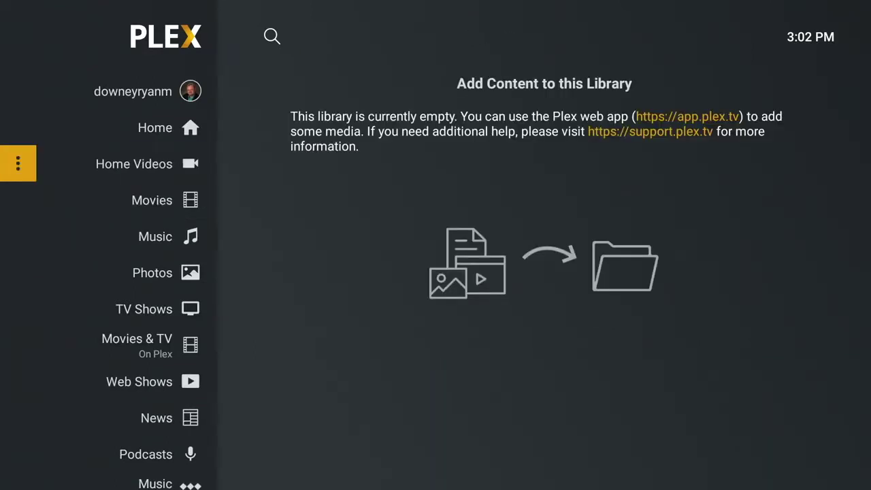
- Unpin the Home Videos, Movies and Music libraries from the sidebar
key("Return")
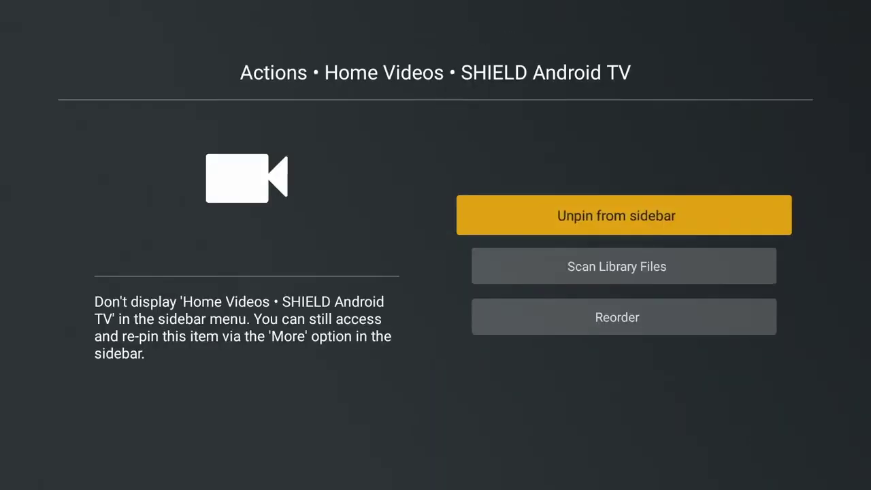
key("Return")
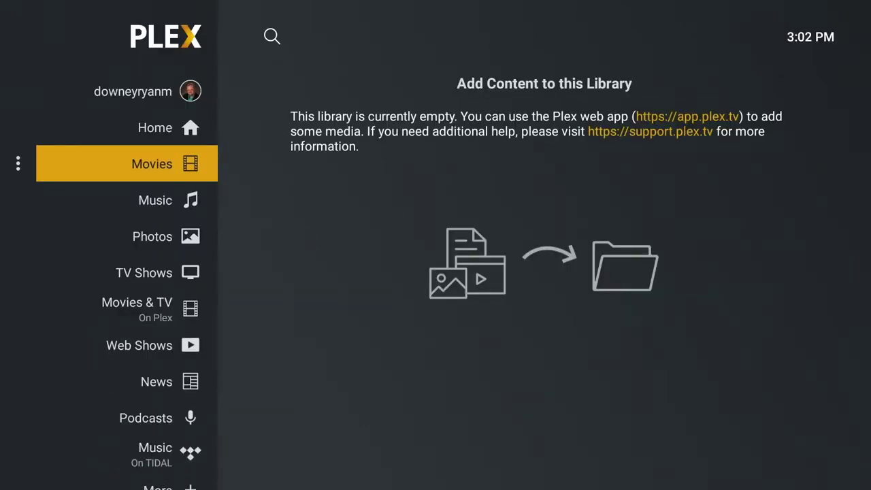
key("Left")
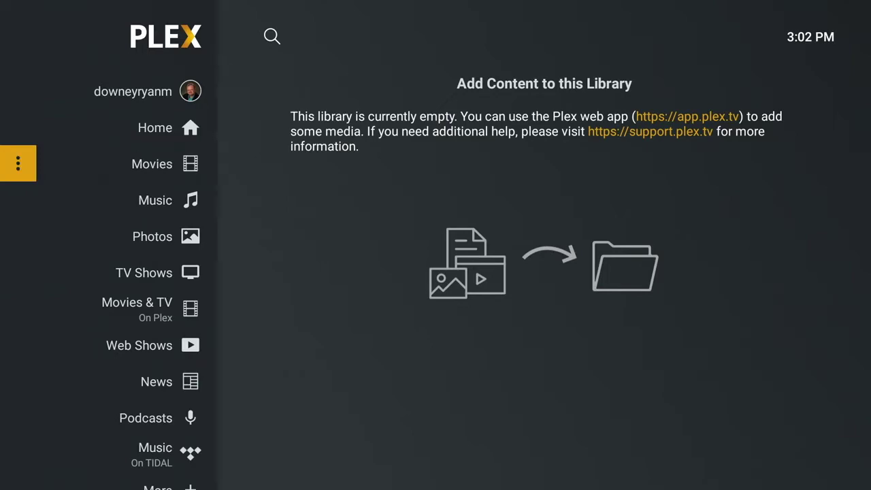
key("Return")
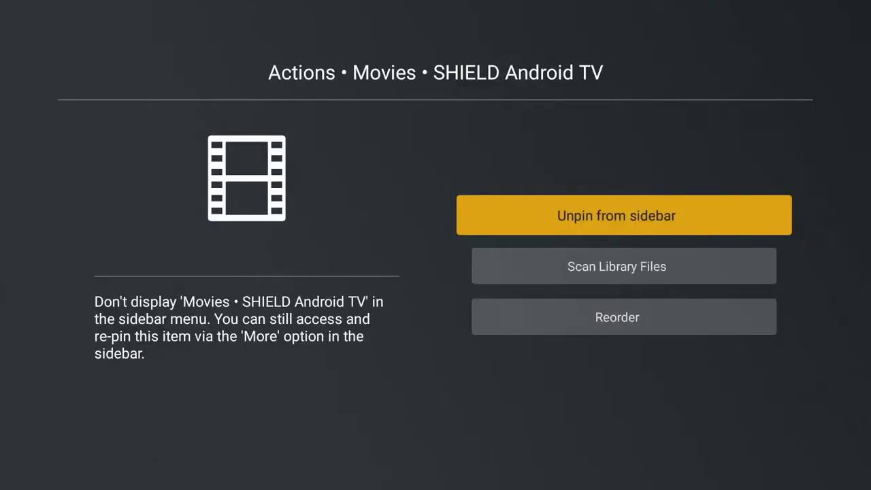
key("Return")
key("Left")
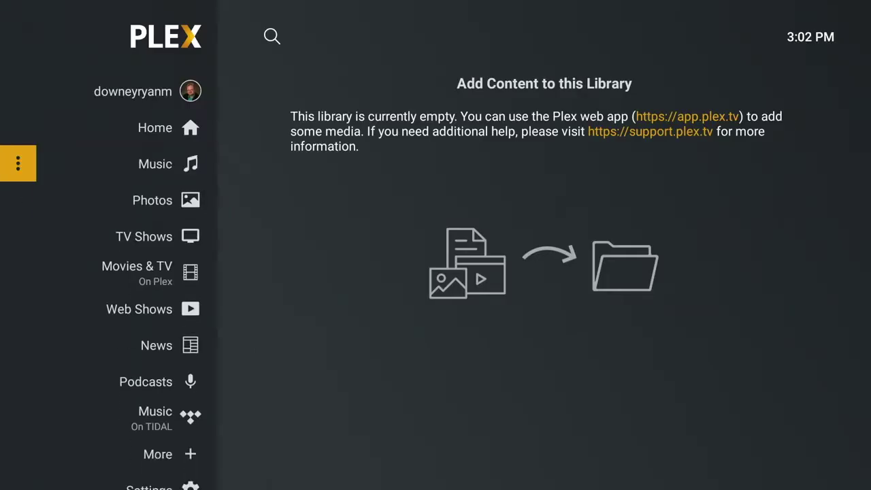
key("Return")
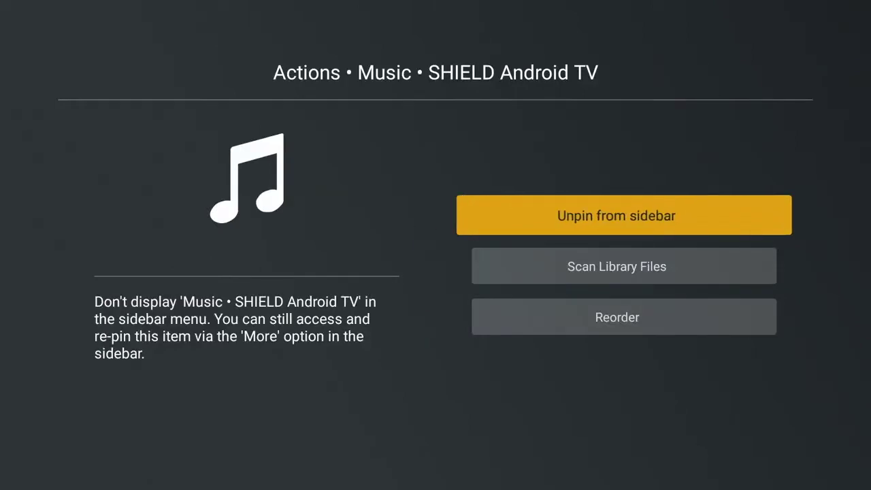
key("Return")
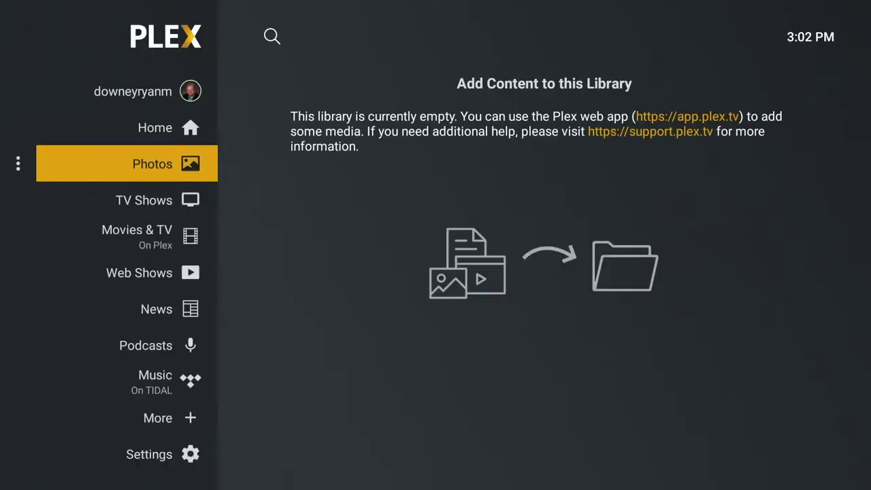
key("Left")
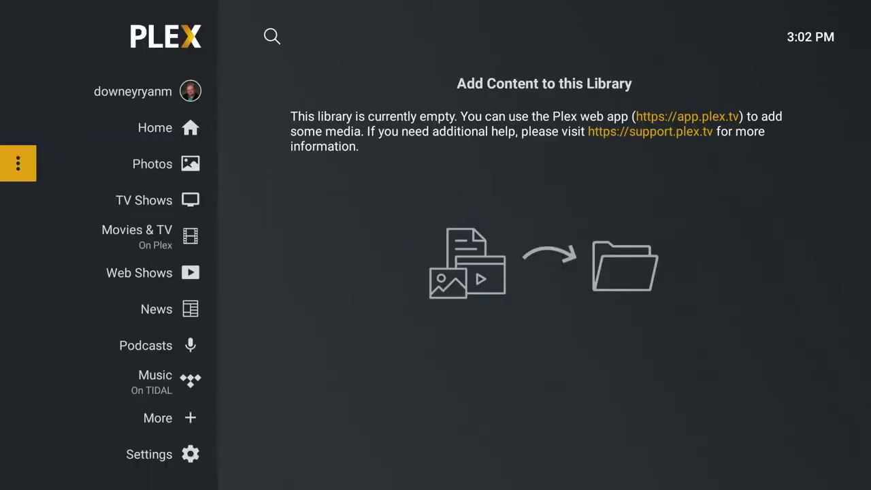
key("Up")
key("Up")
- Enter and leave the user selection screen, visit Music On TIDAL, then return to Home
key("Return")
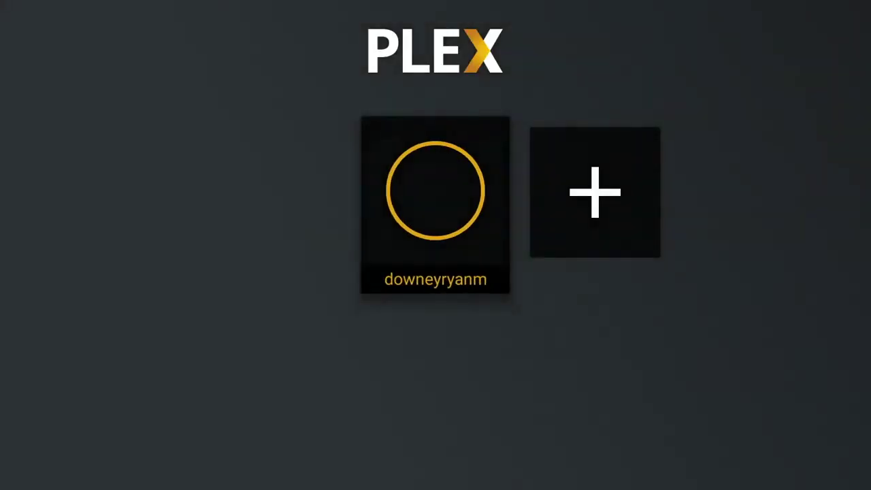
key("Return")
key("Down")
key("Down")
key("Down")
key("Down")
key("Down")
key("Down")
key("Down")
key("Down")
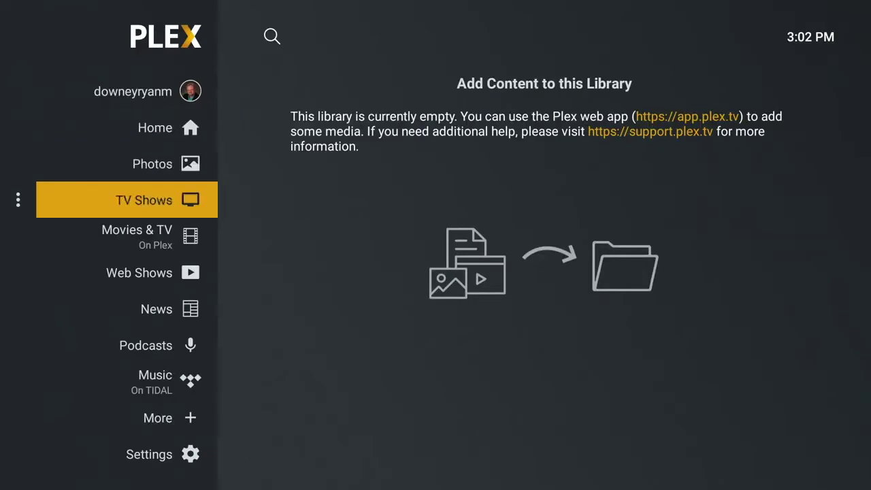
key("Left")
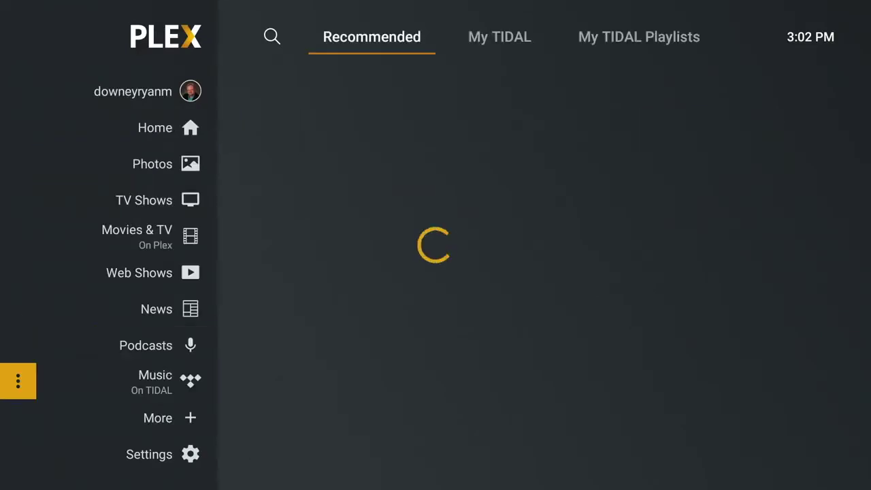
key("Right")
key("Up")
key("Up")
key("Up")
key("Up")
key("Up")
key("Up")
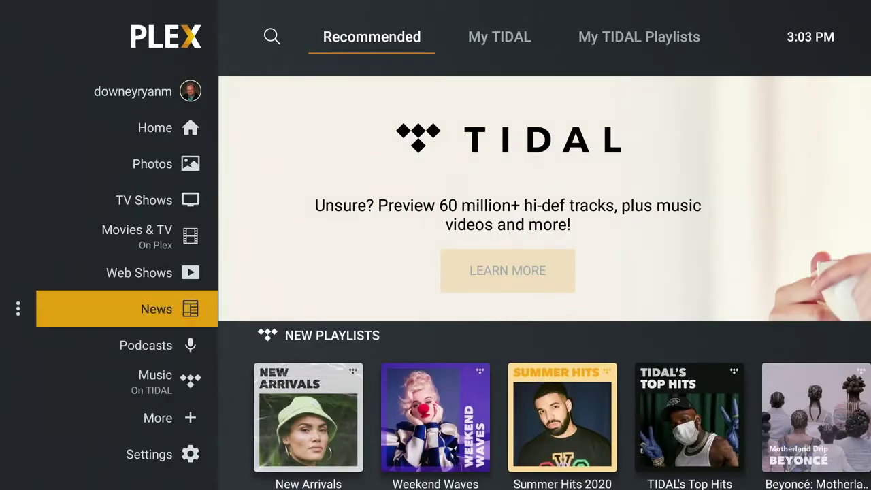
key("Up")
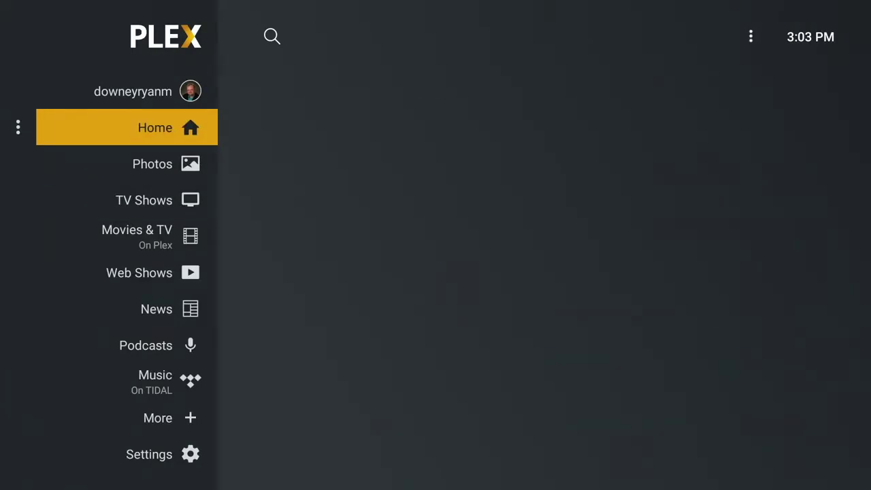
- Unpin the Photos and TV Shows libraries from the sidebar
key("Down")
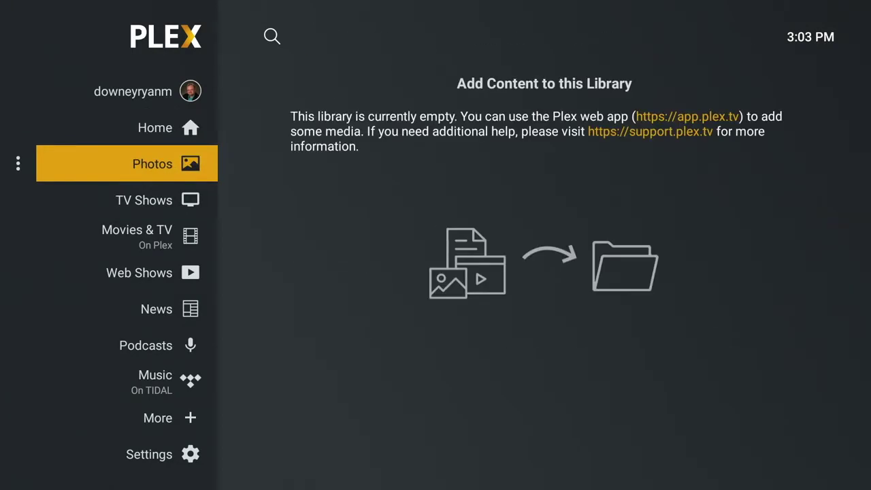
key("Left")
key("Return")
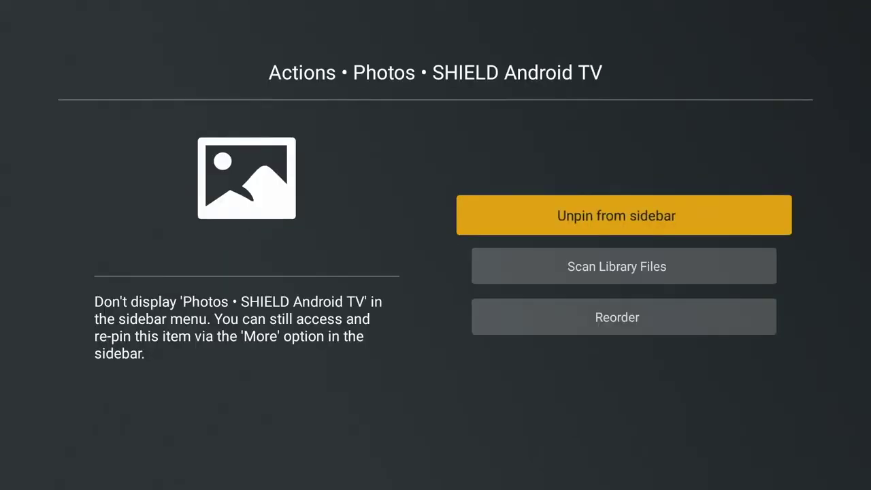
key("Return")
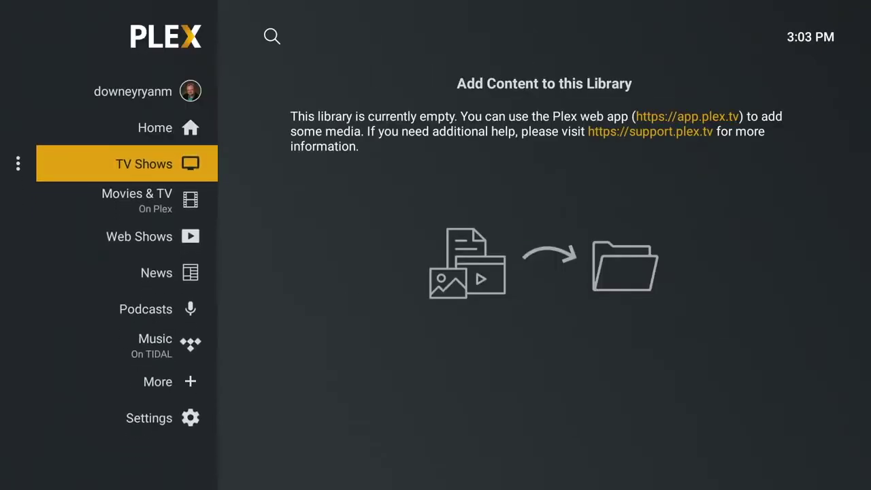
key("Left")
key("Return")
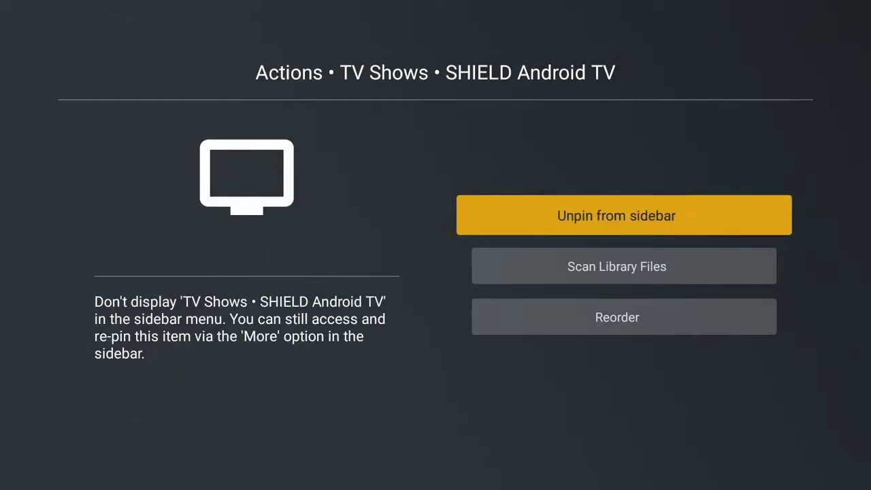
key("Return")
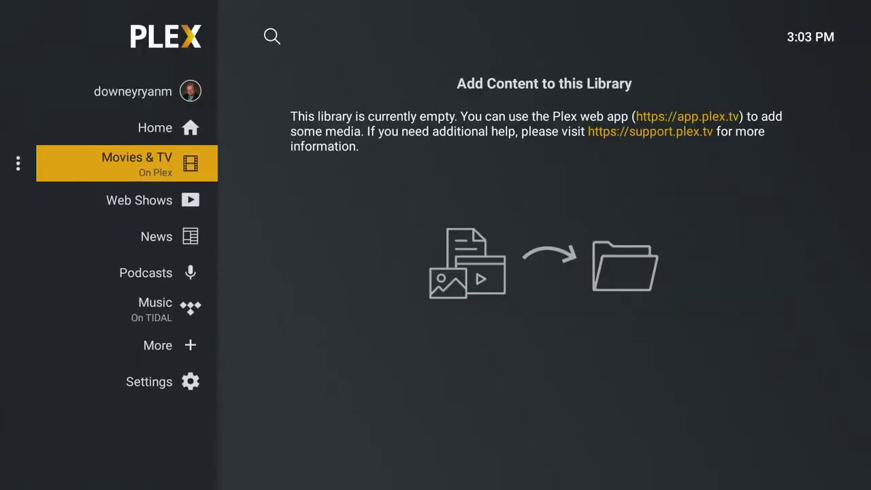
- Show the Movies & TV On Plex channels view
key("Left")
key("Right")
key("Return")
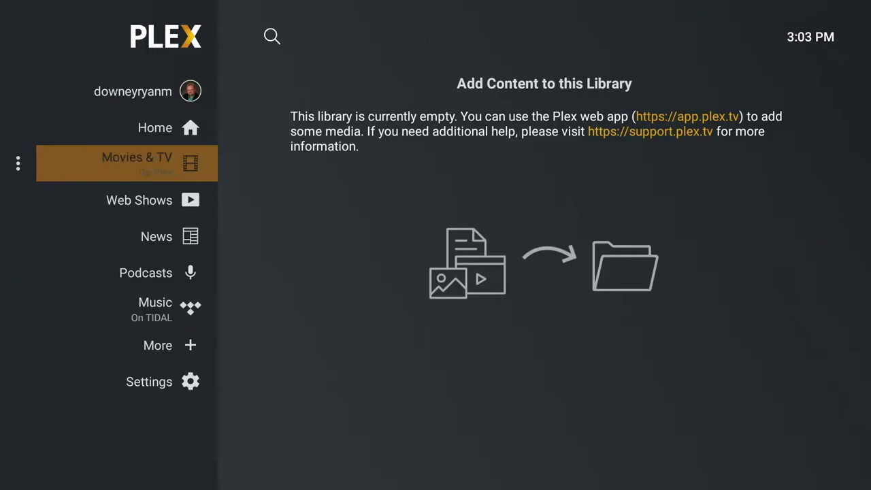
- Visit Home, then browse the Movies & TV rows down to Most Popular
key("Up")
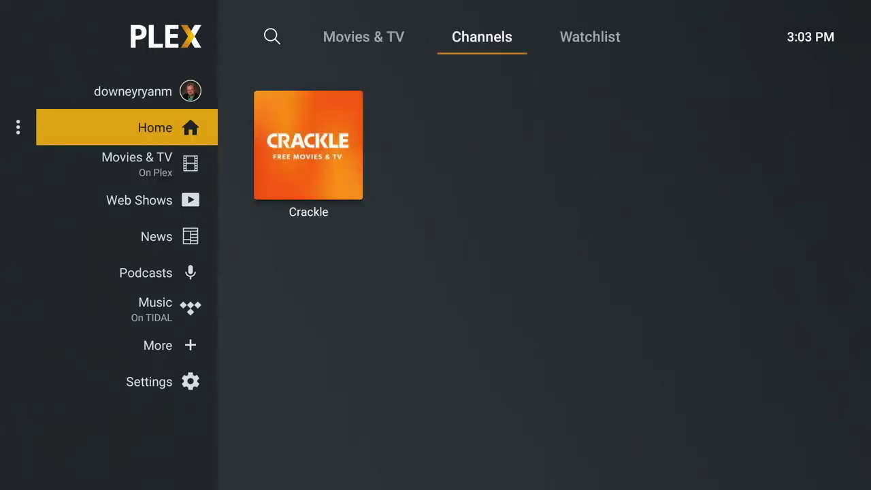
key("Return")
key("Left")
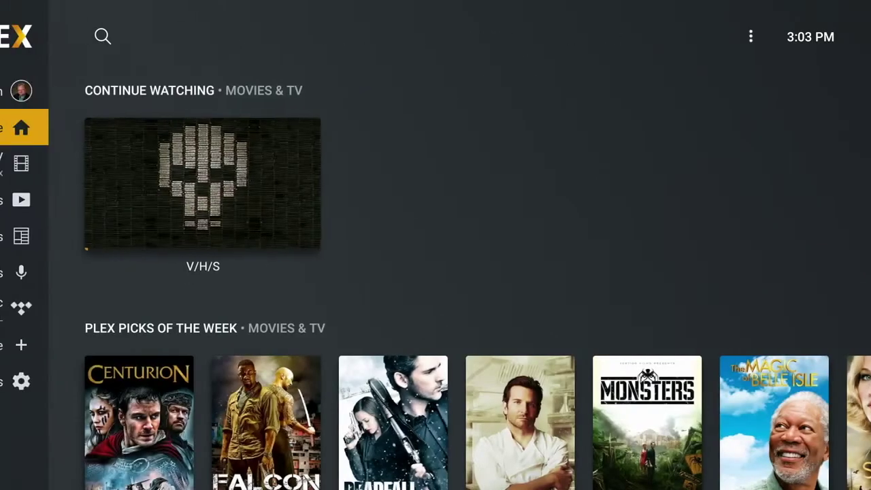
key("Down")
key("Return")
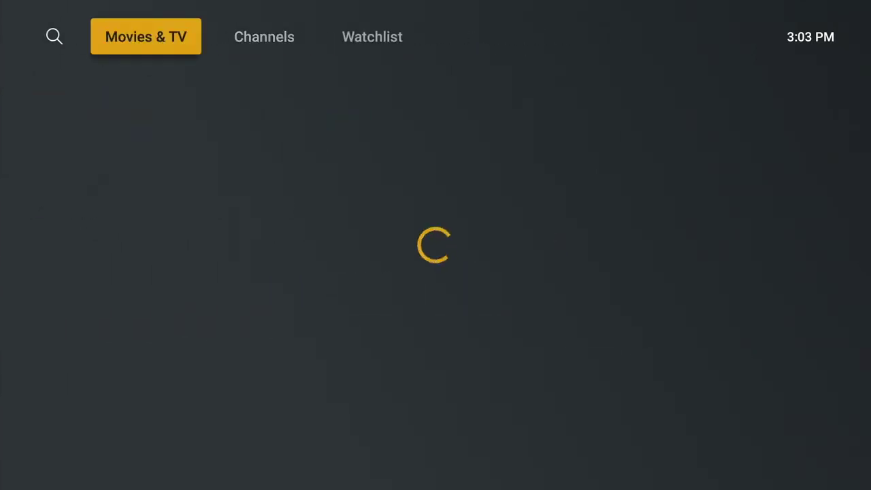
key("Down")
key("Down")
key("Down")
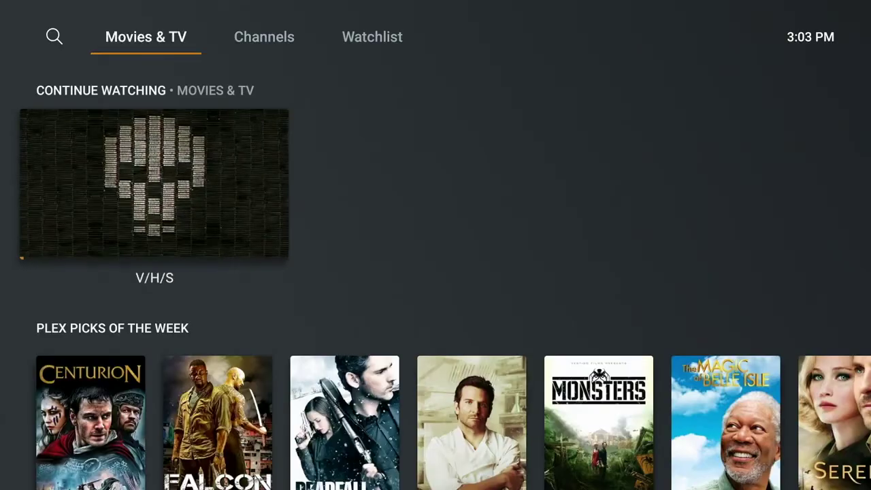
key("Down")
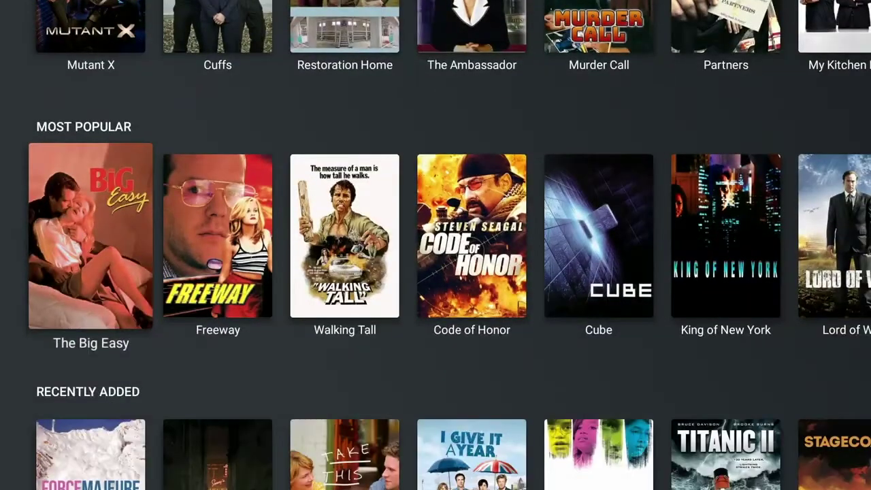
- Move down the sidebar through Web Shows, News and Podcasts to Music and More
key("Left")
key("Down")
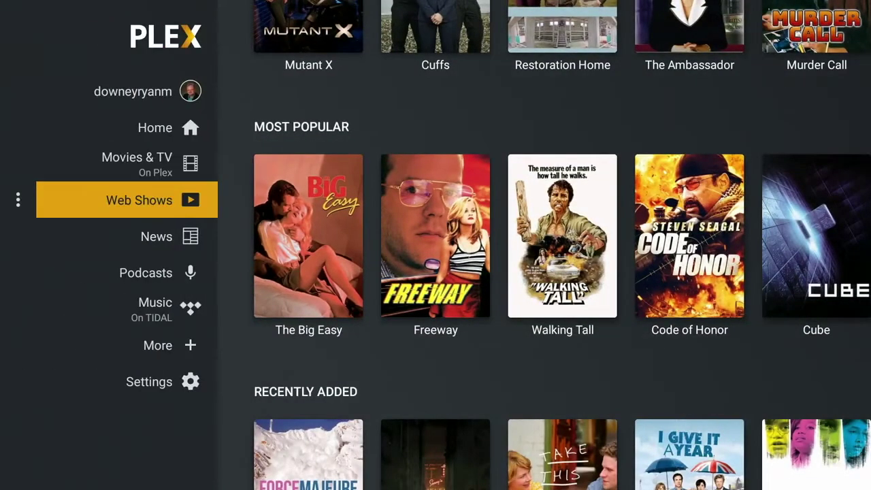
key("Down")
key("Down")
key("Down")
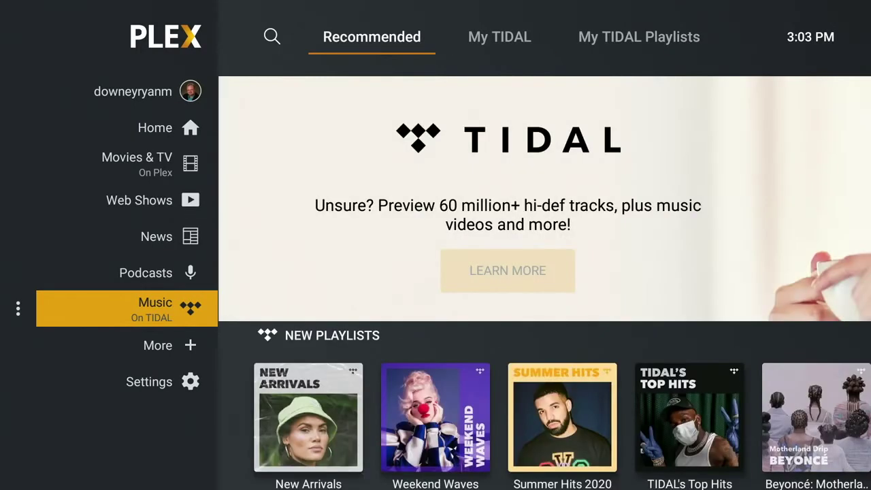
key("Down")
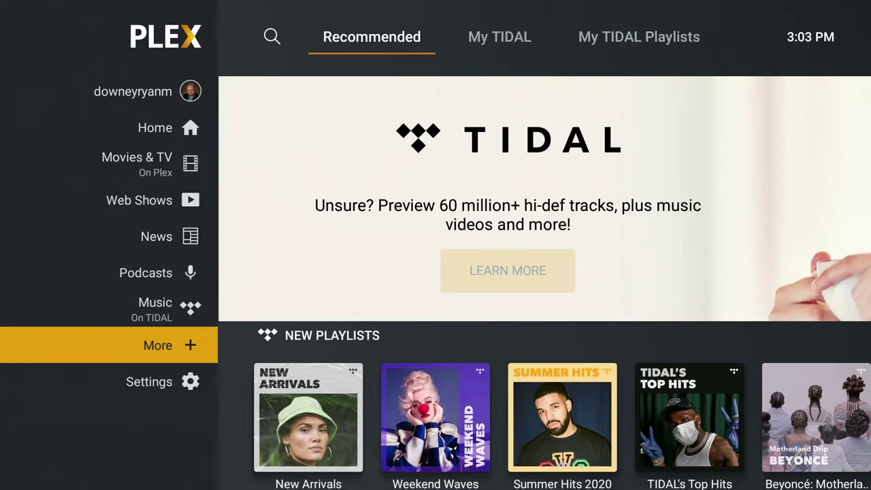
- Bring up the server list and move past SHIELD Android TV to the Samael server
key("Return")
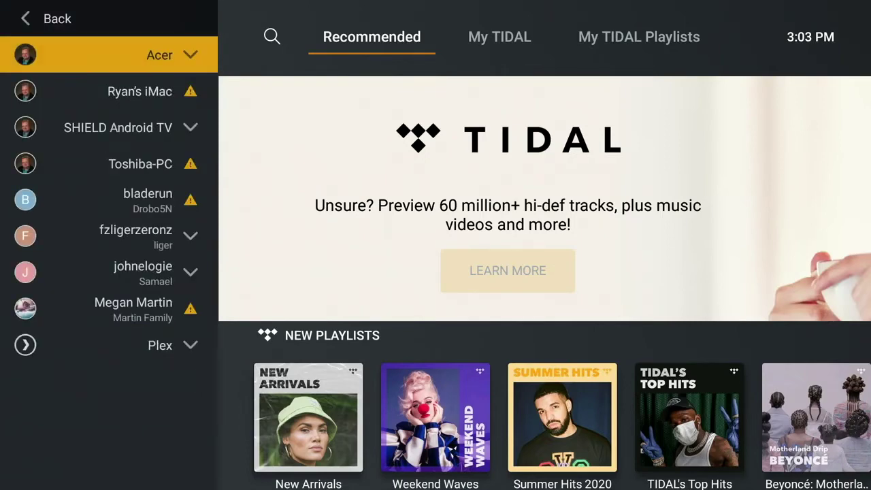
key("Down")
key("Down")
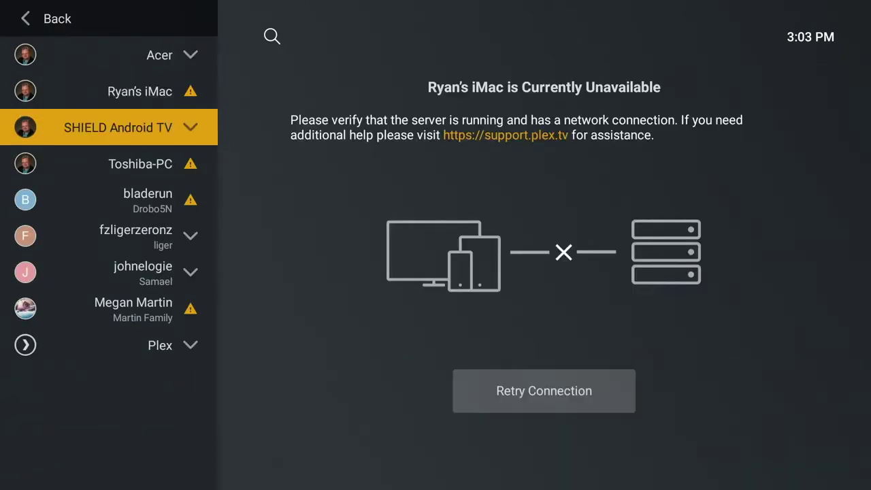
key("Down")
key("Down")
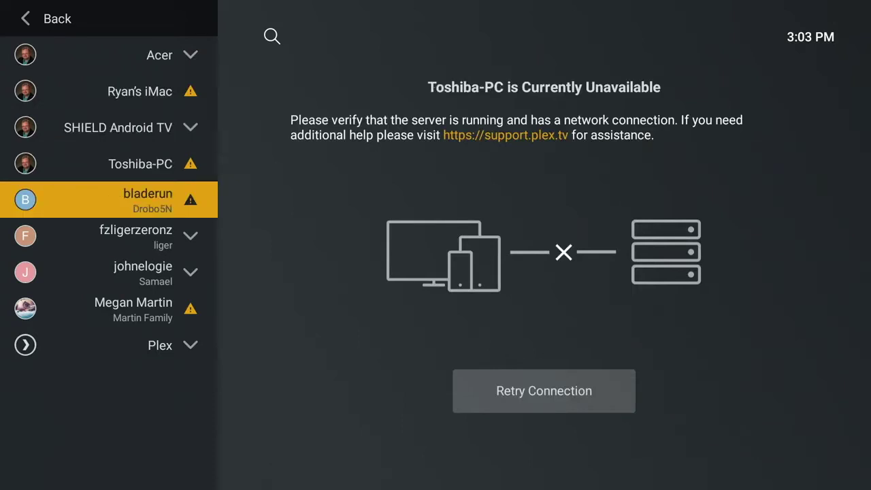
key("Down")
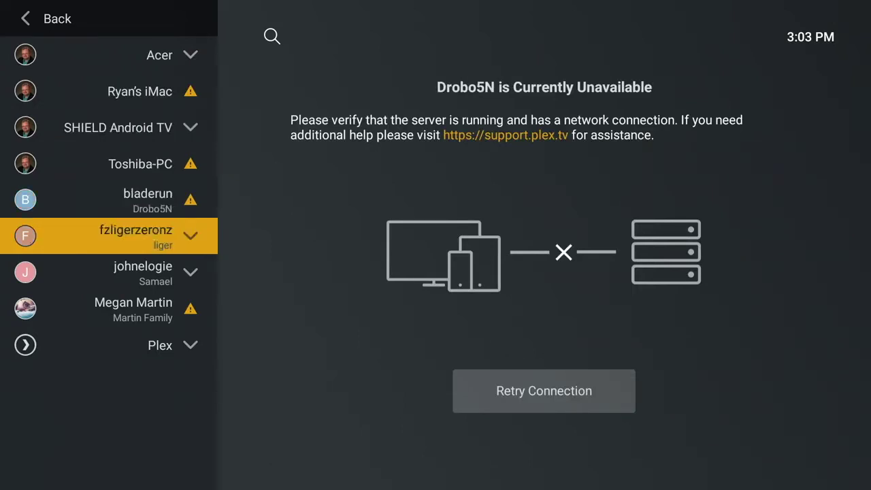
key("Down")
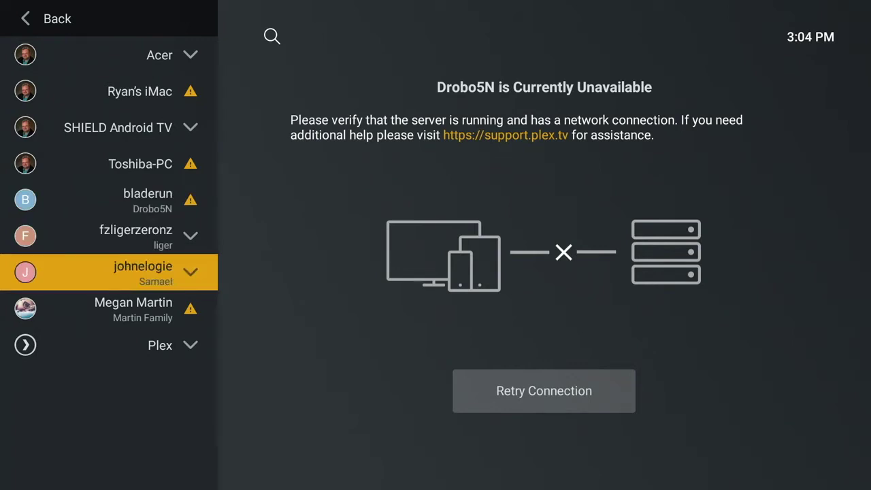
- Expand the Samael server and step through its libraries to TV Shows
key("Return")
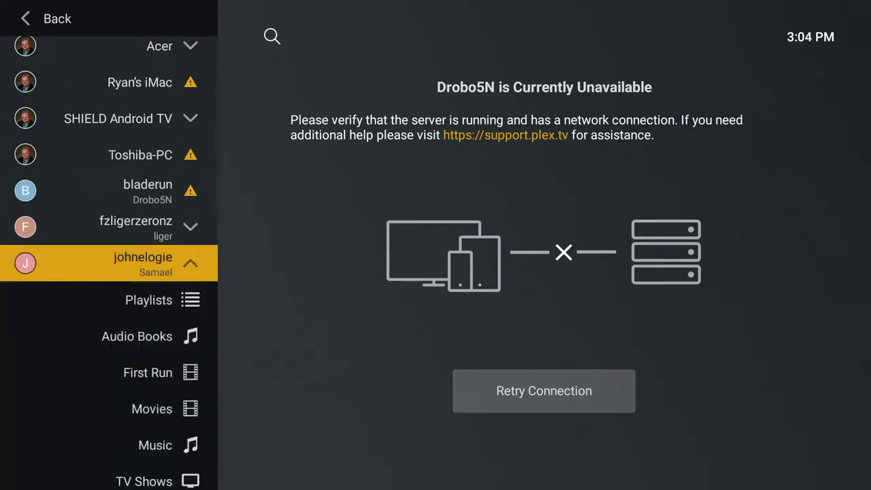
key("Down")
key("Down")
key("Down")
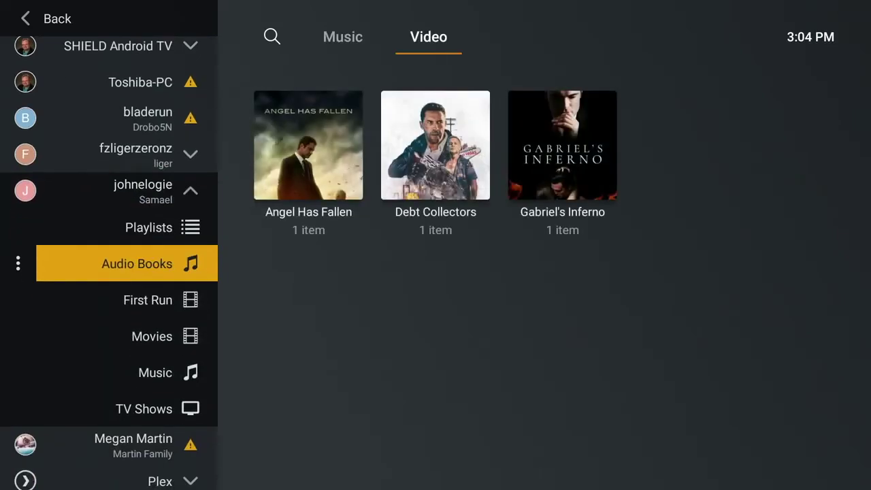
key("Down")
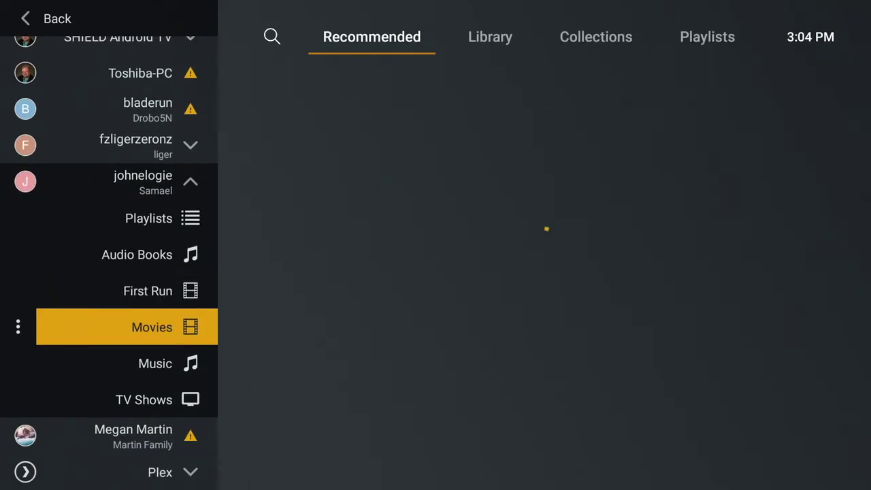
key("Down")
key("Down")
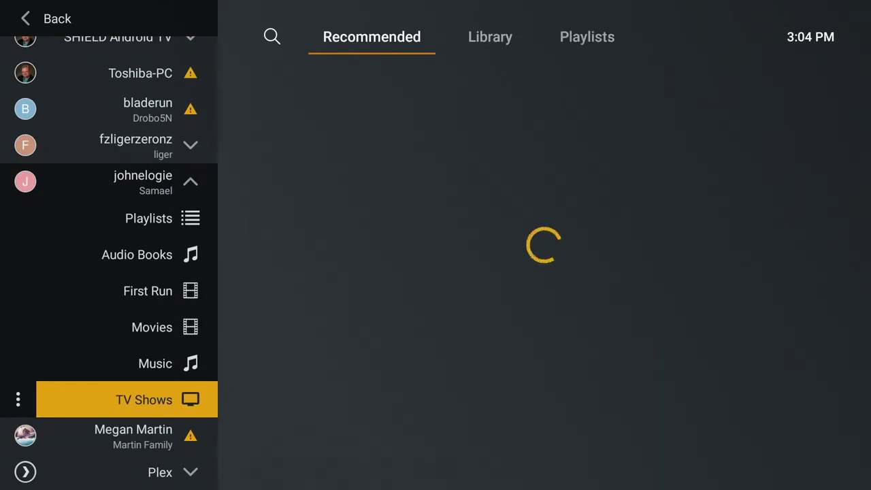
key("Right")
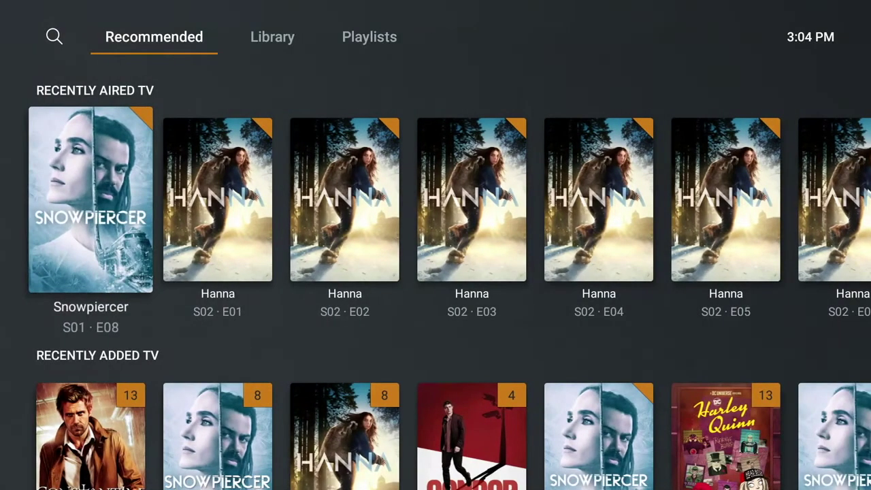
key("Left")
key("Left")
- Pin the Samael TV Shows library to the sidebar
key("Return")
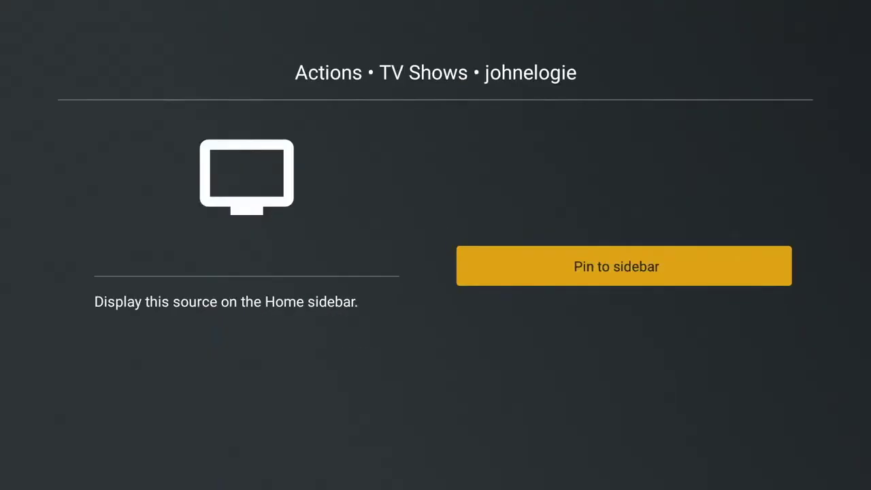
key("Return")
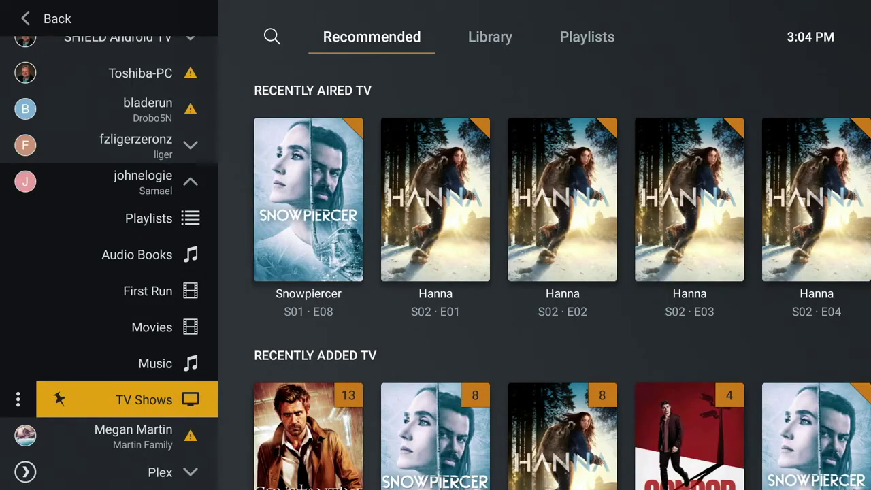
key("Escape")
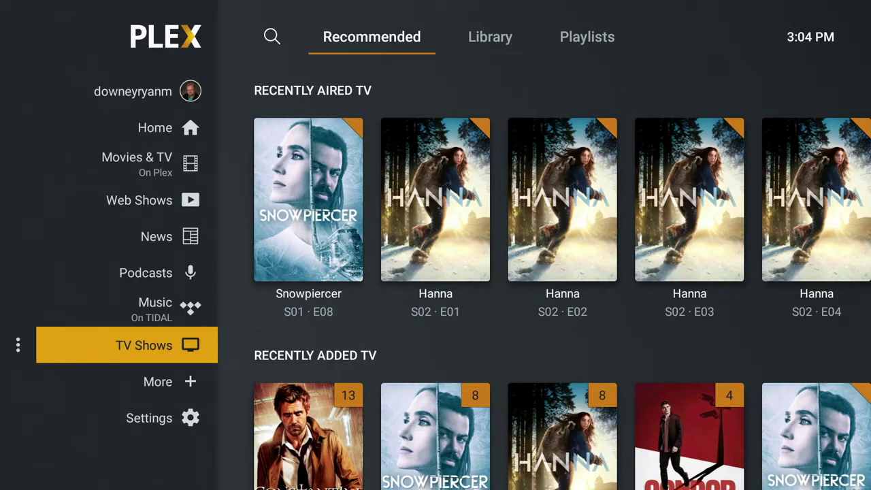
- Reorder the pinned TV Shows entry up to sit directly below Home
key("Left")
key("Return")
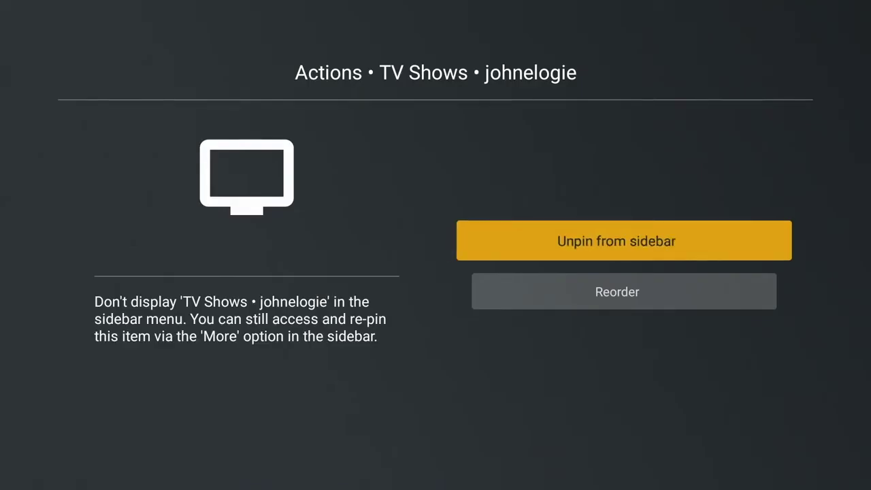
key("Down")
key("Return")
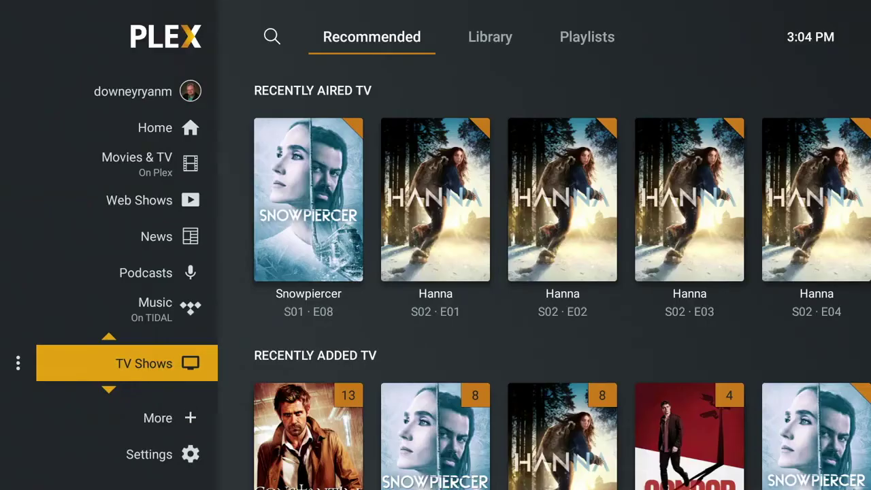
key("Up")
key("Up")
key("Up")
key("Up")
key("Up")
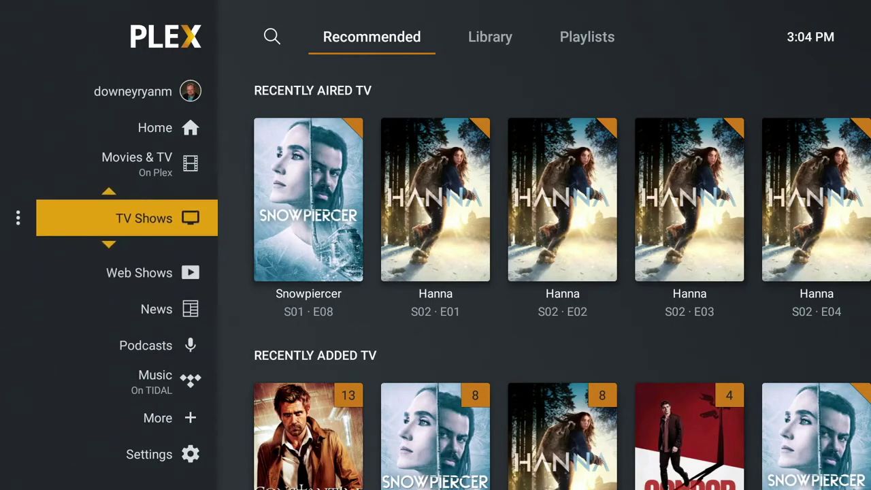
key("Return")
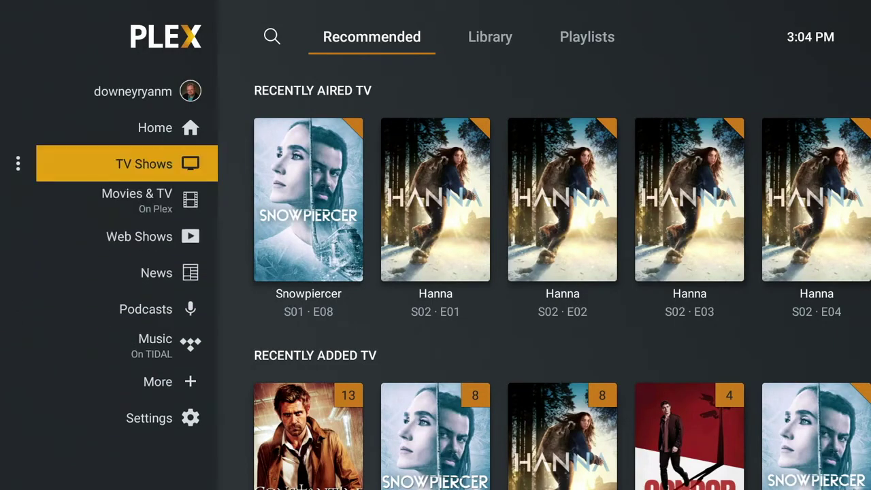
key("Up")
- Move down to News and unpin it from the sidebar
key("Down")
key("Down")
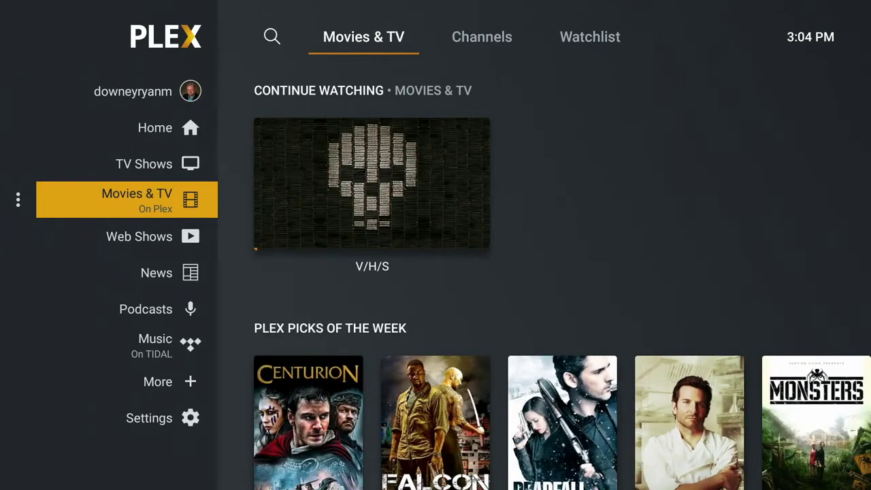
key("Down")
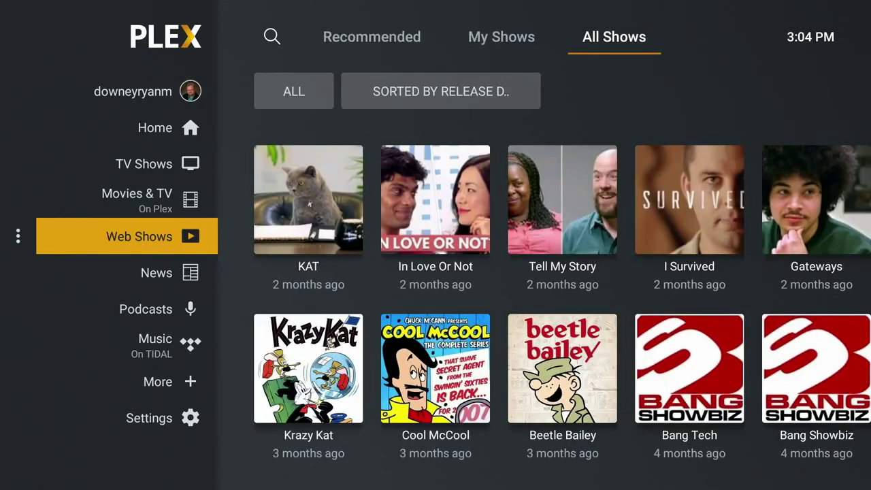
key("Down")
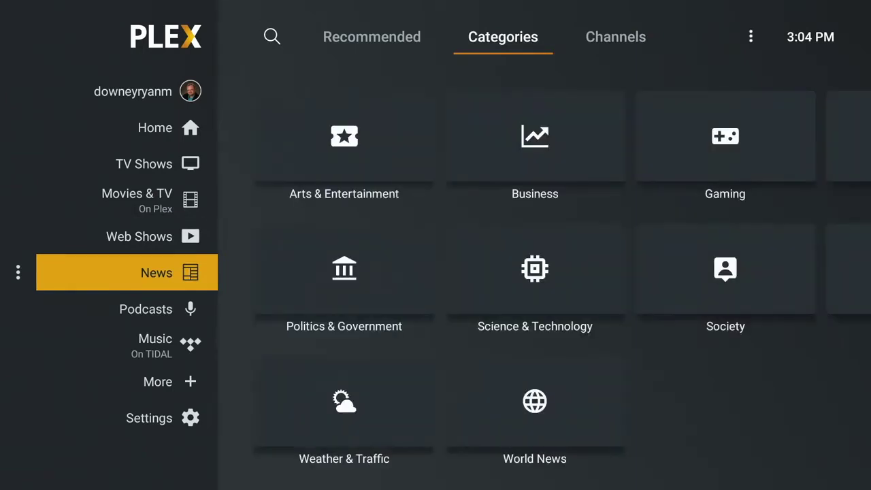
left_click(18, 272)
key("Return")
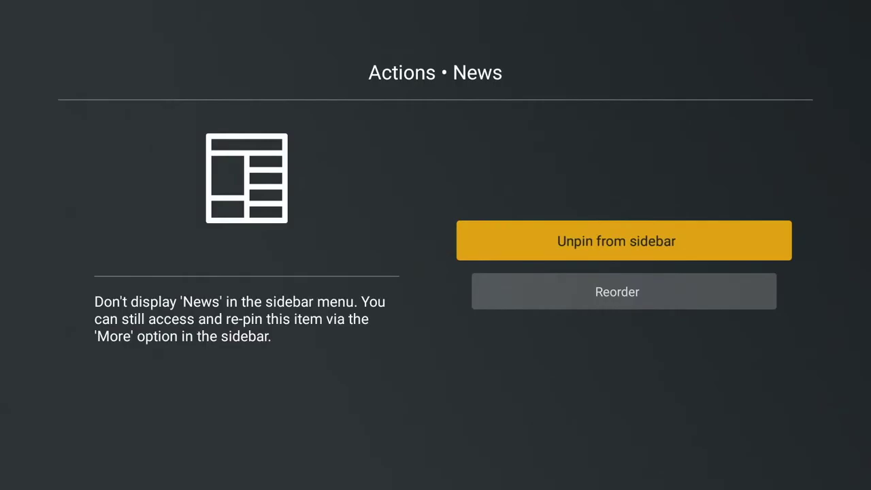
key("Return")
- Unpin Music On TIDAL from the sidebar
left_click(150, 308)
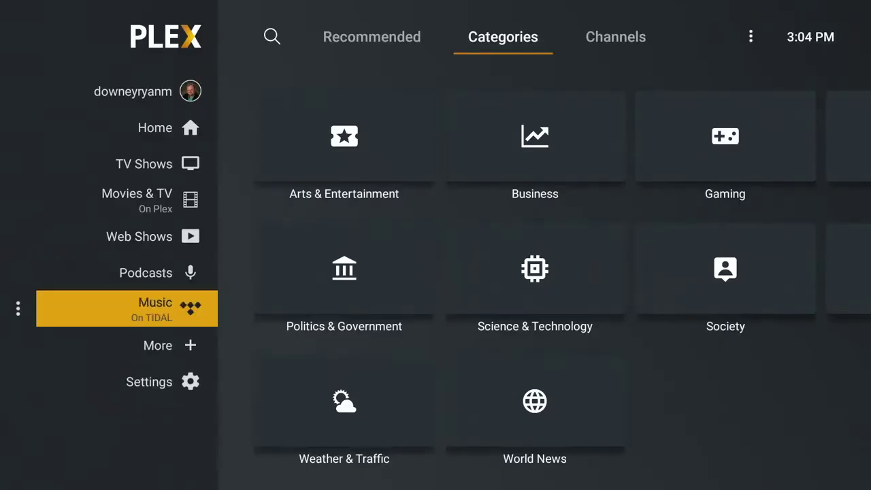
left_click(18, 308)
key("Return")
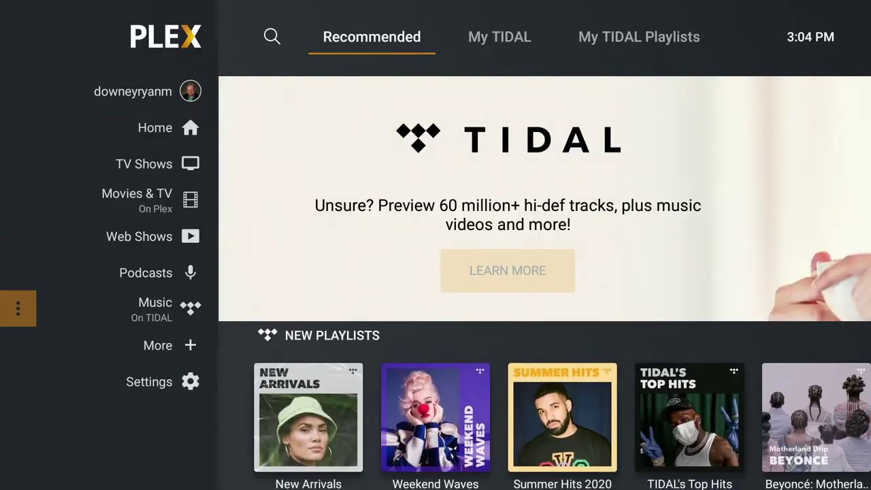
key("Return")
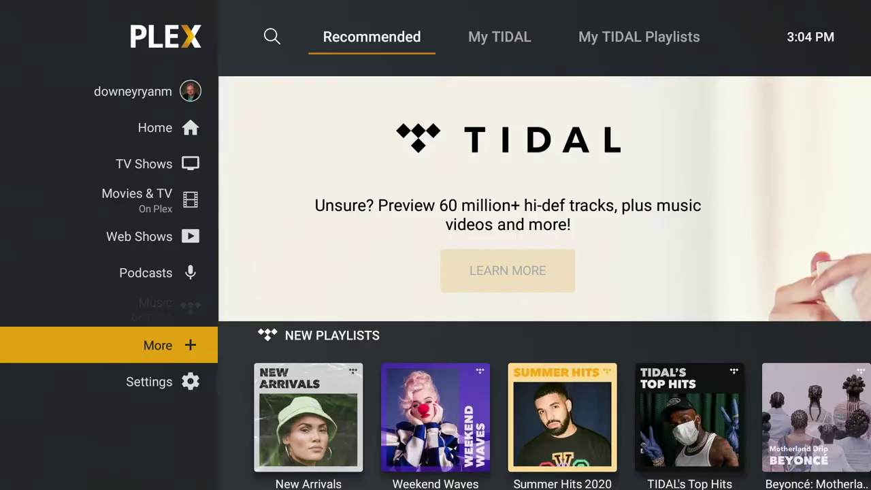
- Move past Podcasts to More and bring up the full server and library list
key("Up")
key("Up")
key("Up")
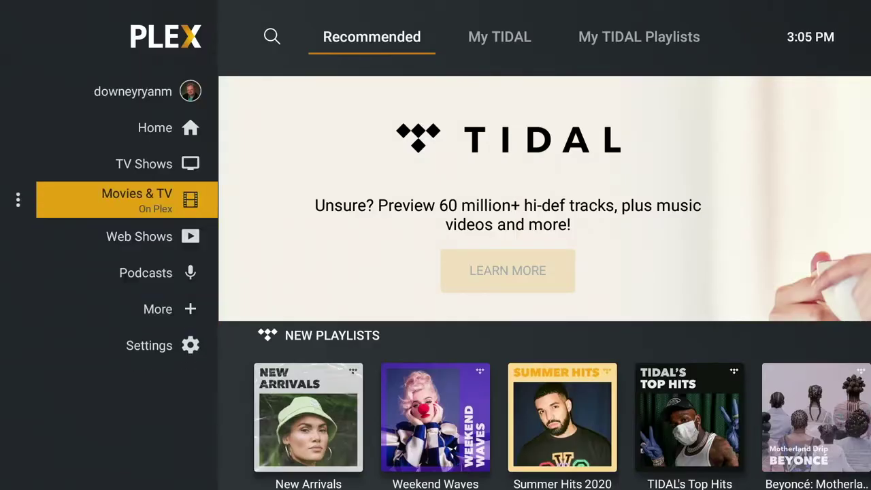
key("Down")
key("Down")
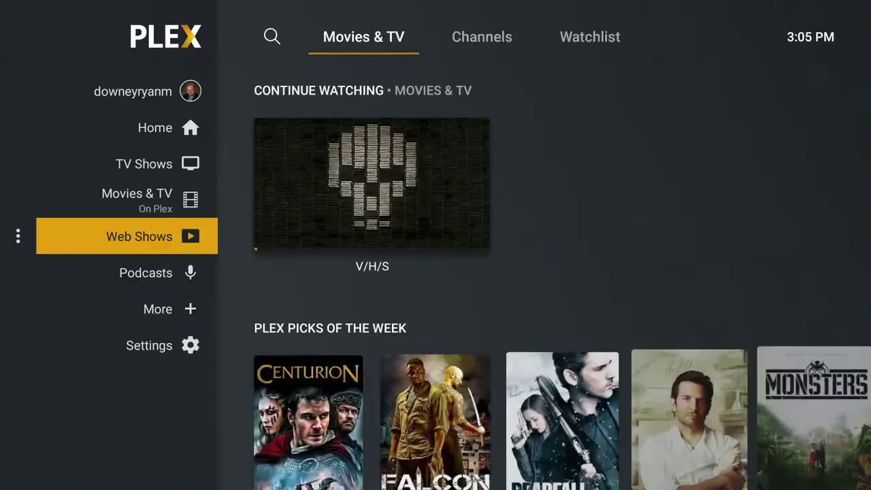
key("Down")
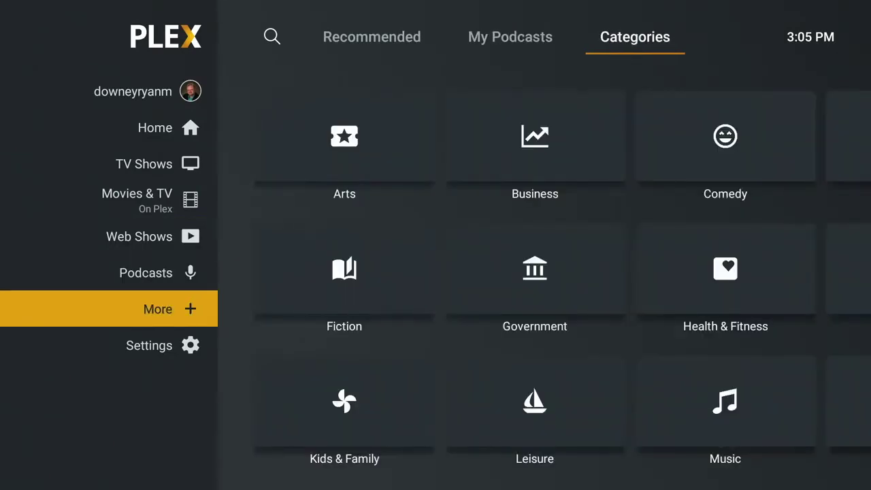
key("Return")
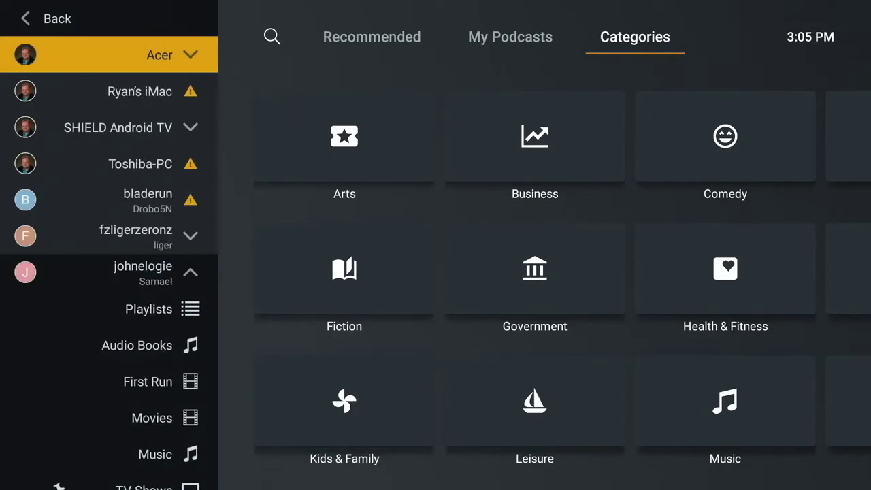
- Find the Music library in the expanded Plex online sources group and open its actions menu to pin it
key("Down")
key("Down")
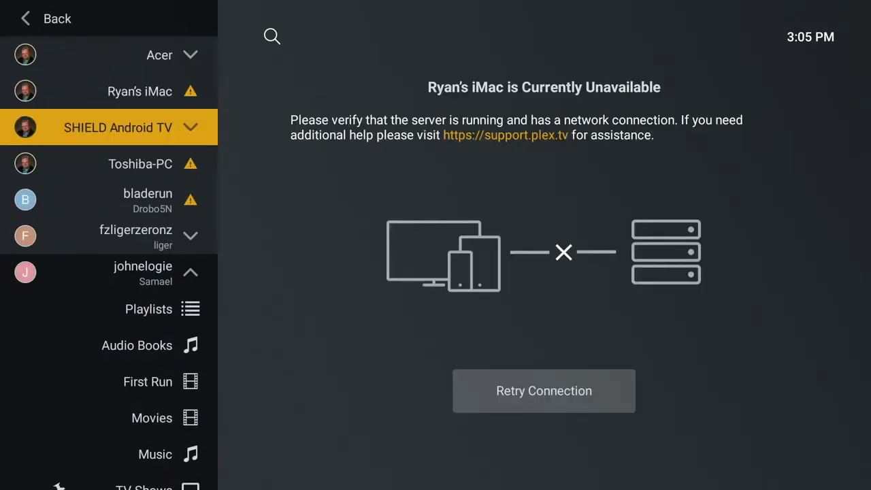
key("Down")
key("Down")
key("Down")
key("Down")
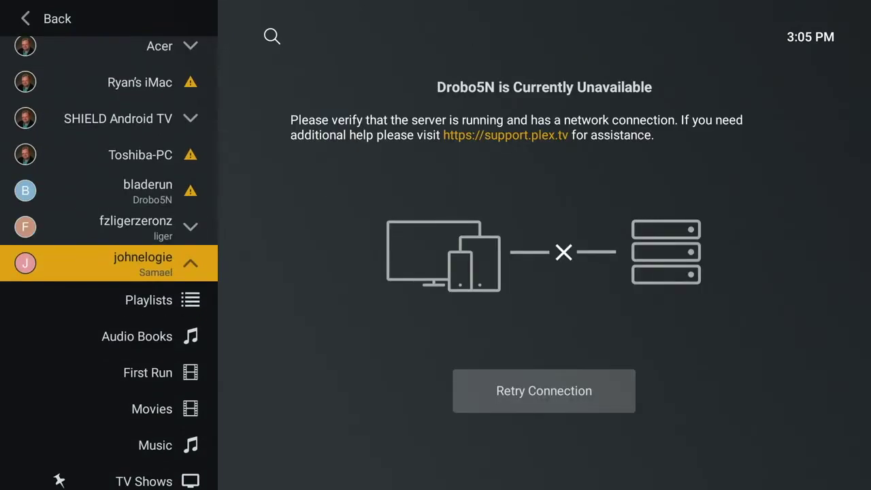
key("Down")
key("Down")
key("Down")
key("Down")
key("Down")
key("Down")
key("Down")
key("Down")
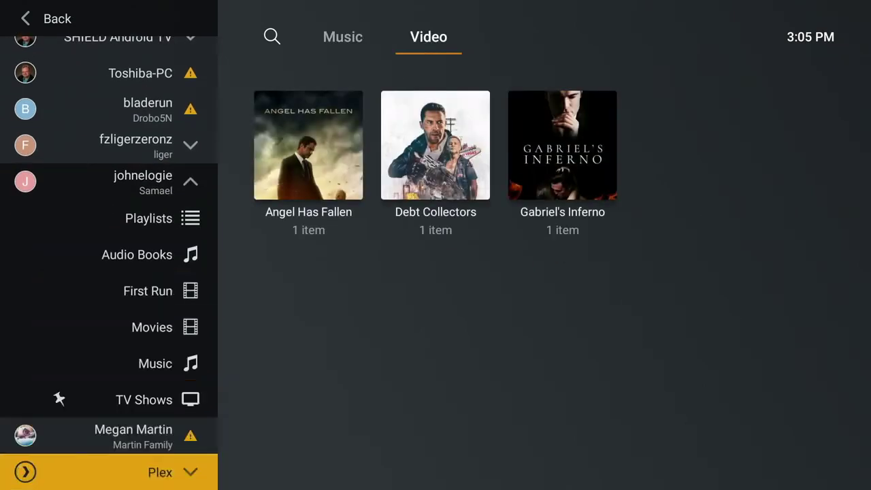
key("Return")
key("Down")
key("Down")
key("Down")
key("Down")
key("Down")
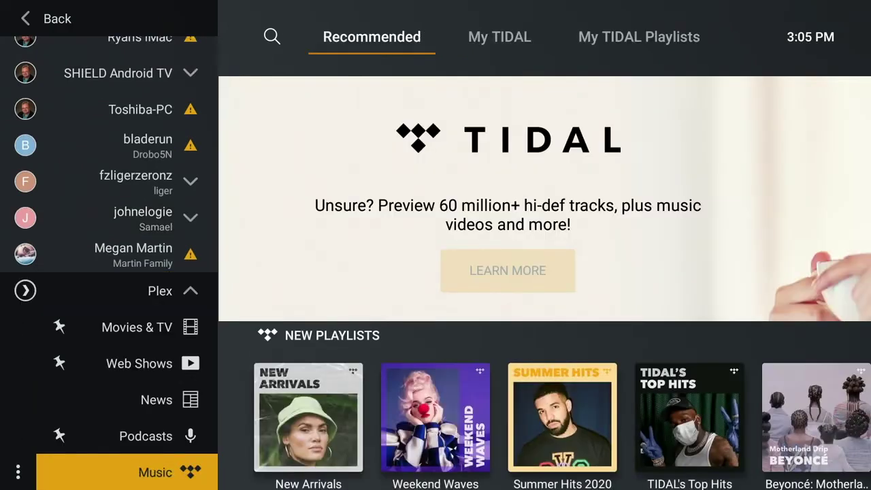
key("Left")
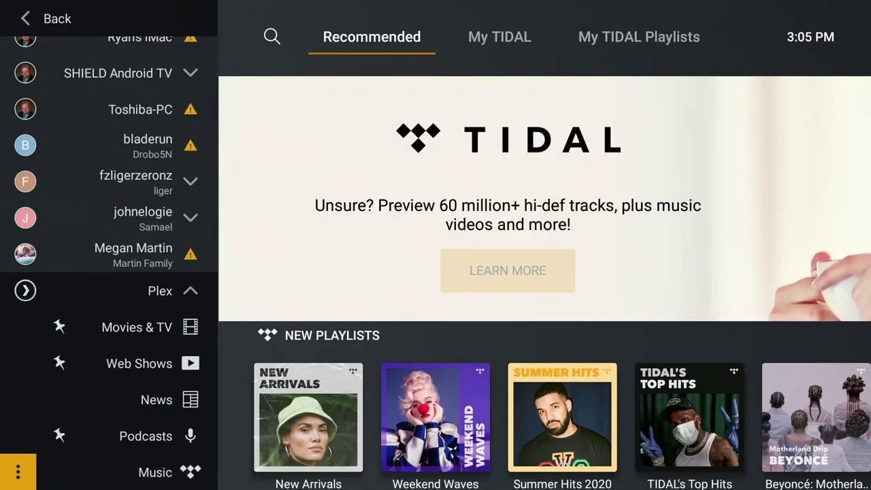
key("Return")
key("Return")
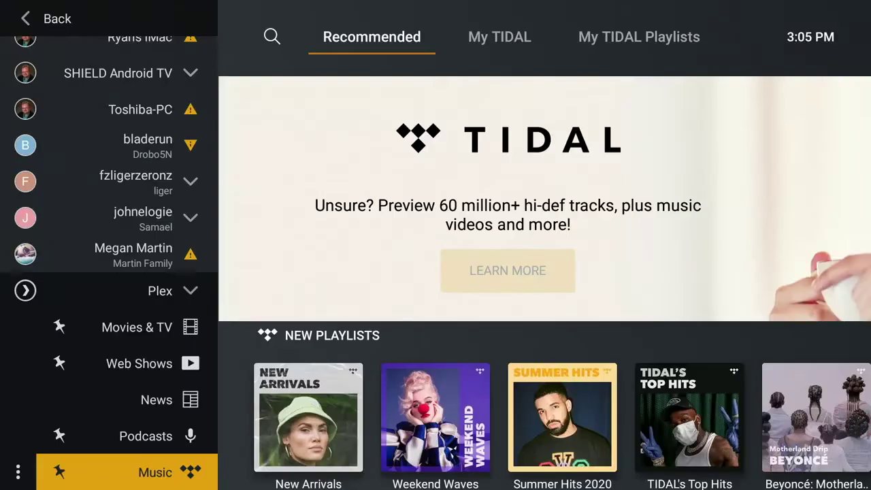
- Reorder the pinned Music (On TIDAL) entry up to sit directly below Home
key("Escape")
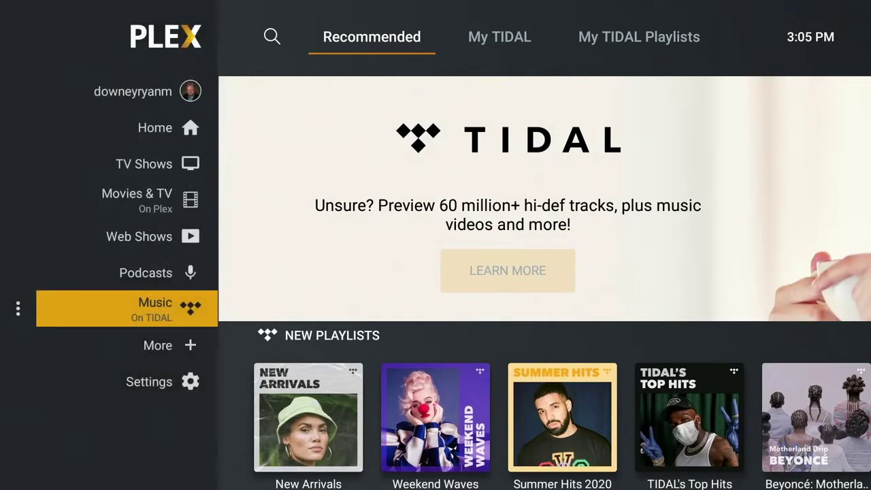
key("Up")
key("Up")
key("Up")
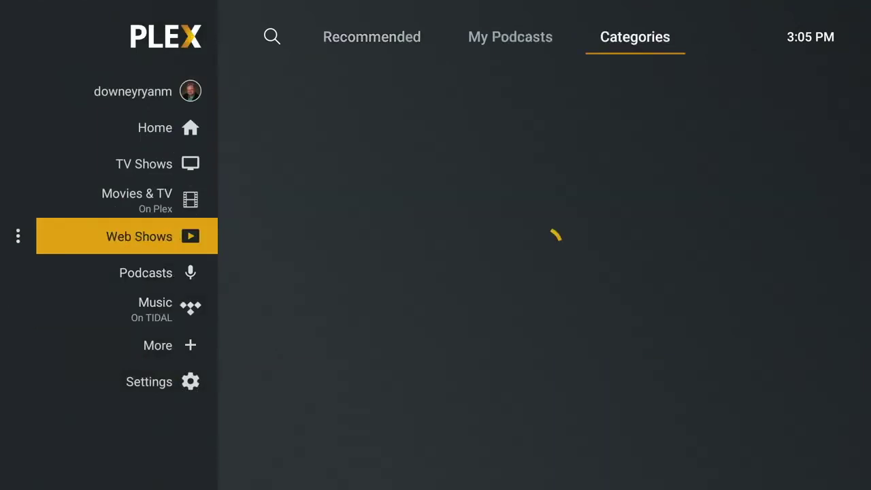
key("Down")
key("Down")
key("Down")
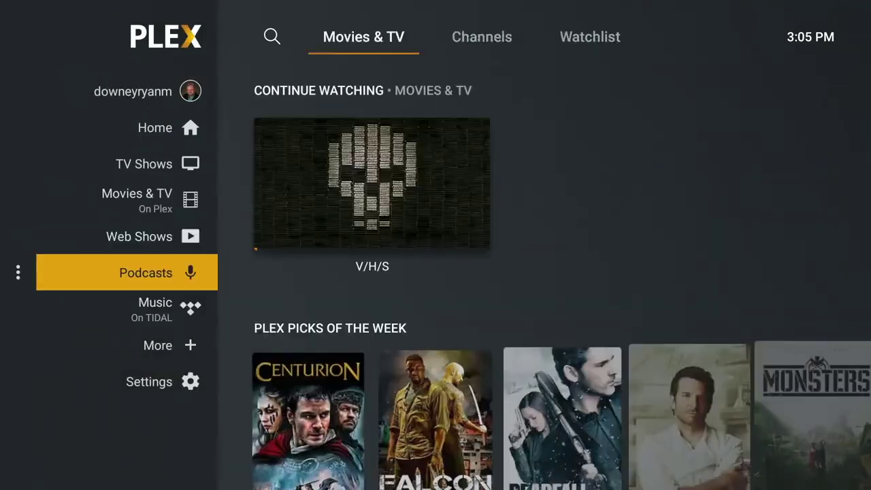
key("Left")
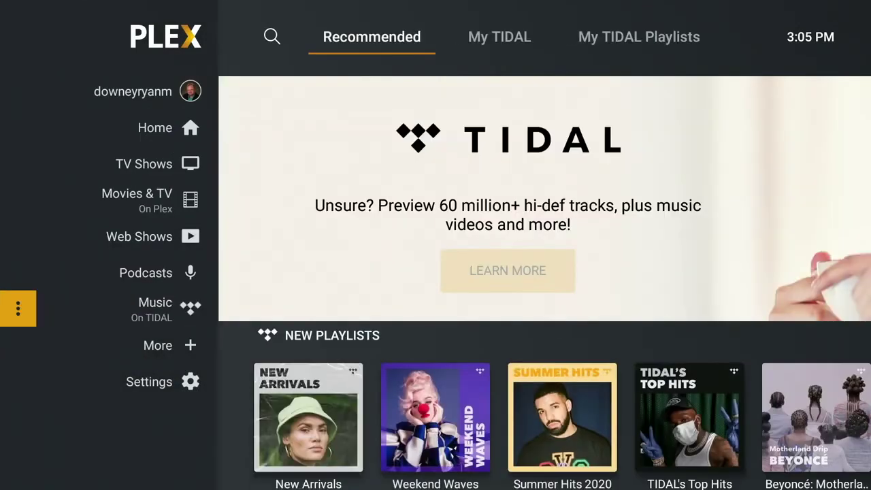
key("Return")
key("Down")
key("Return")
key("Up")
key("Up")
key("Up")
key("Up")
key("Return")
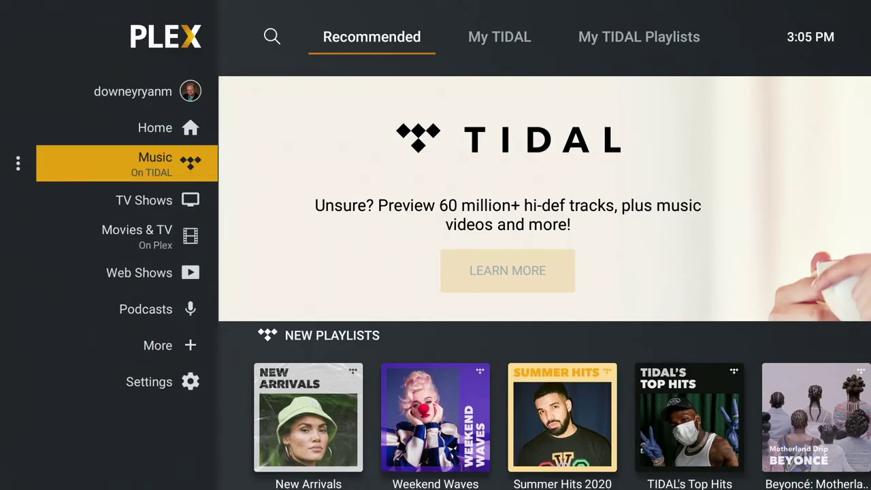
- Browse down past TV Shows, Movies & TV, Web Shows and Podcasts to the app settings
key("Down")
key("Down")
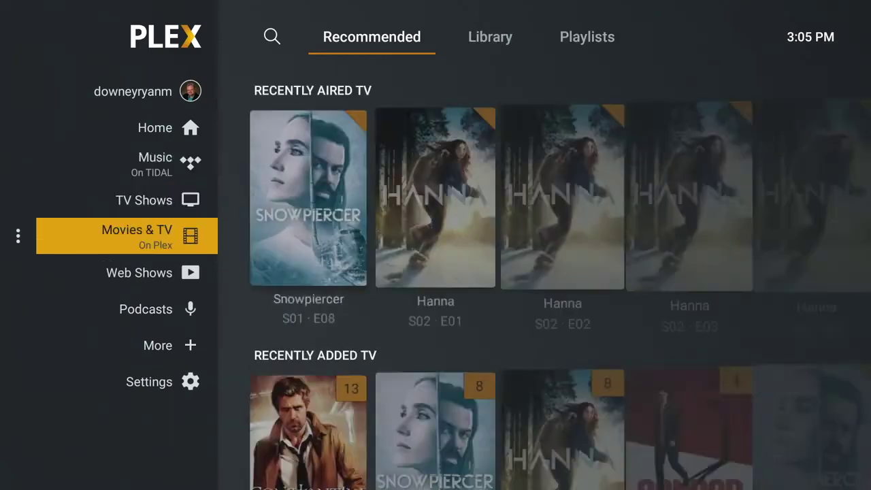
key("Down")
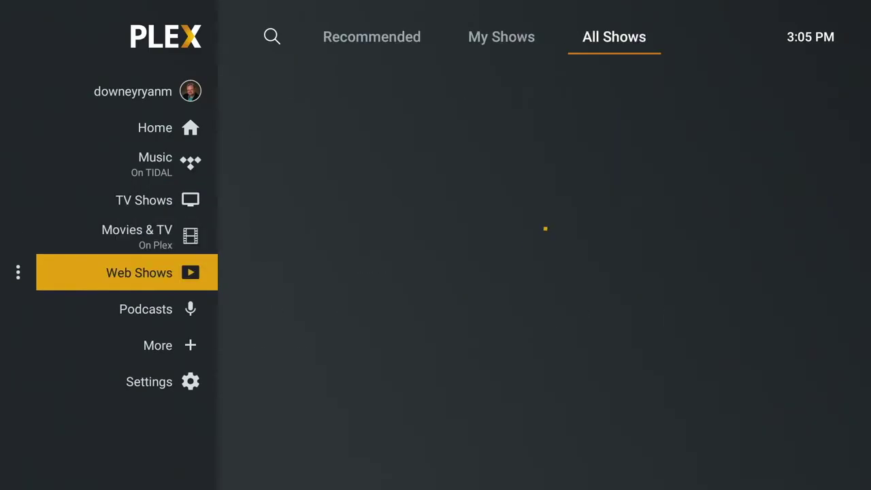
key("Down")
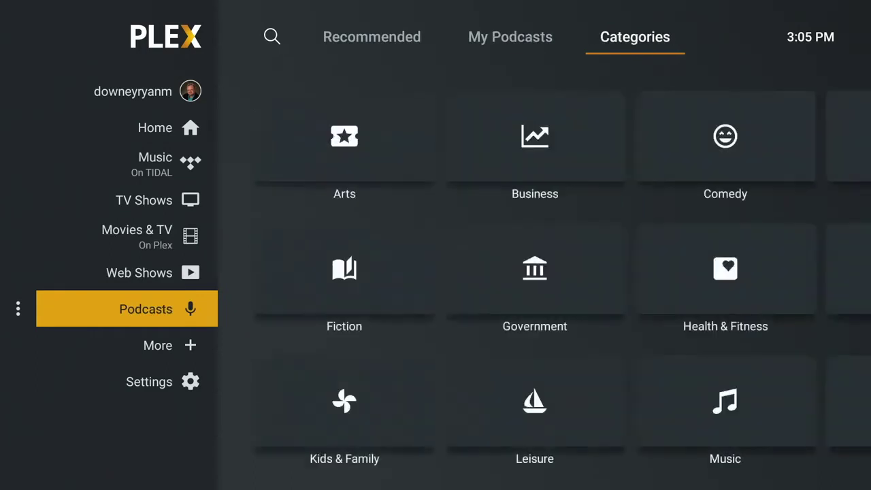
key("Down")
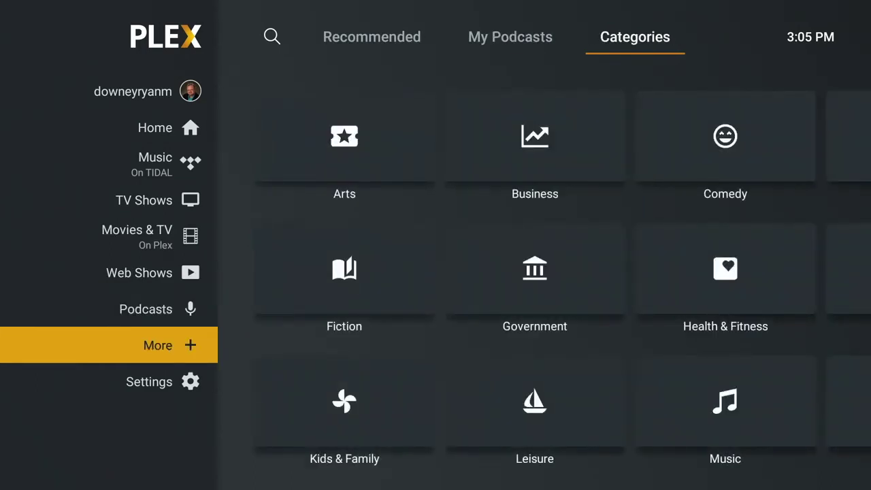
key("Down")
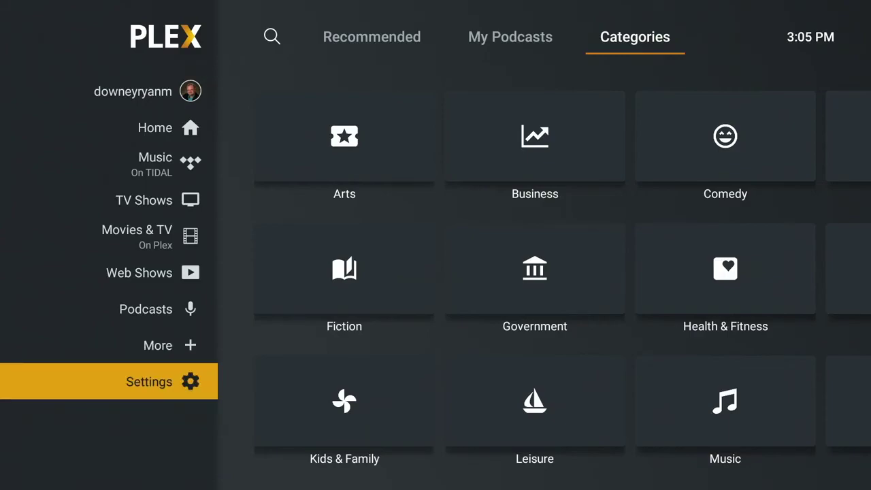
key("Return")
- Turn the Experience setting Display clock in the top bar OFF
key("Down")
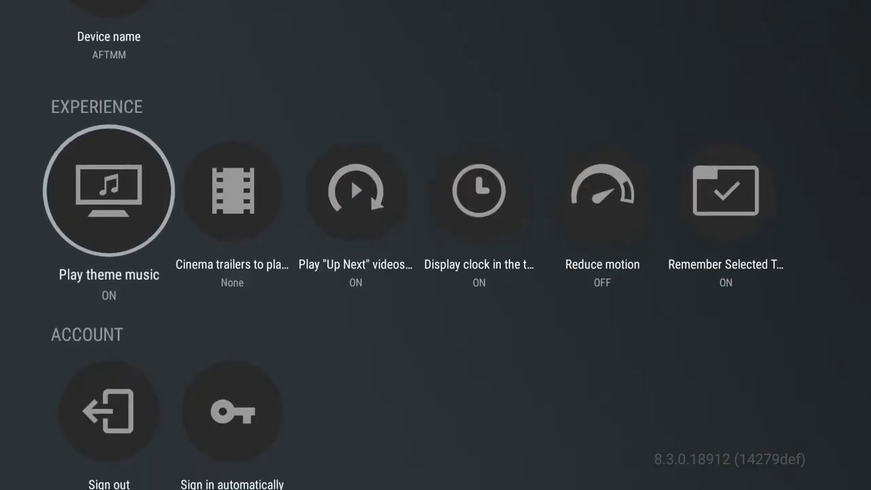
key("Right")
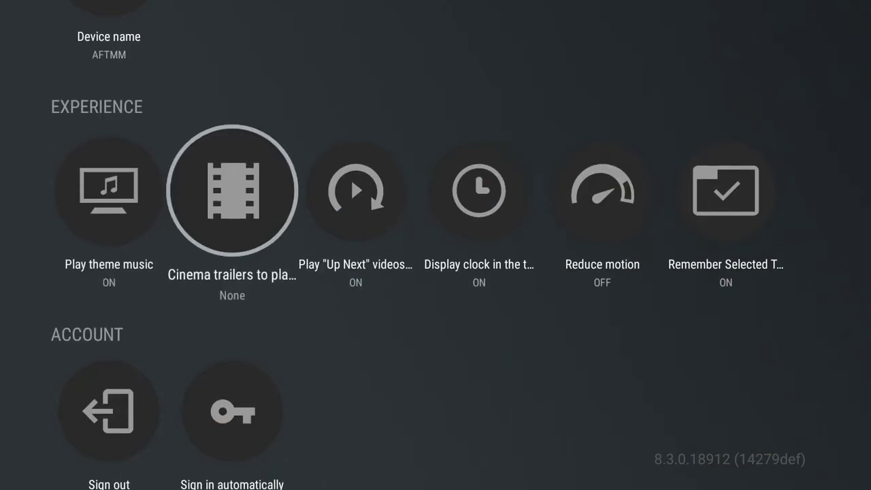
key("Right")
key("Right")
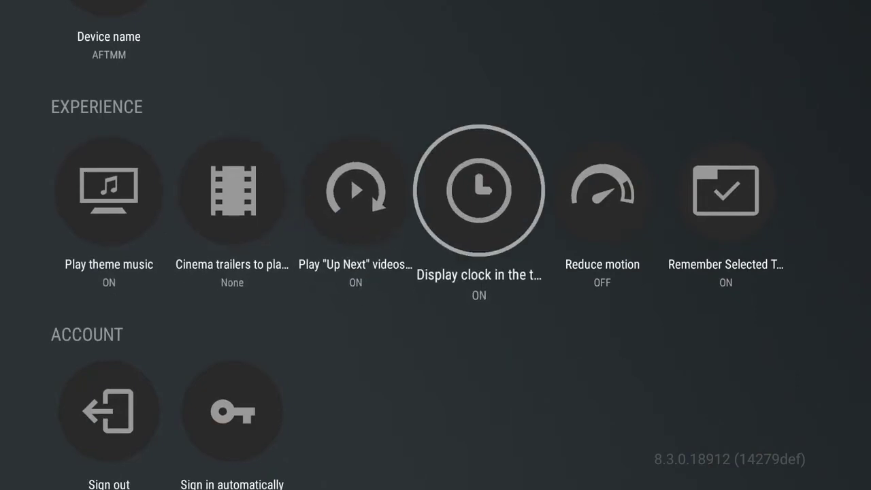
key("Return")
key("Down")
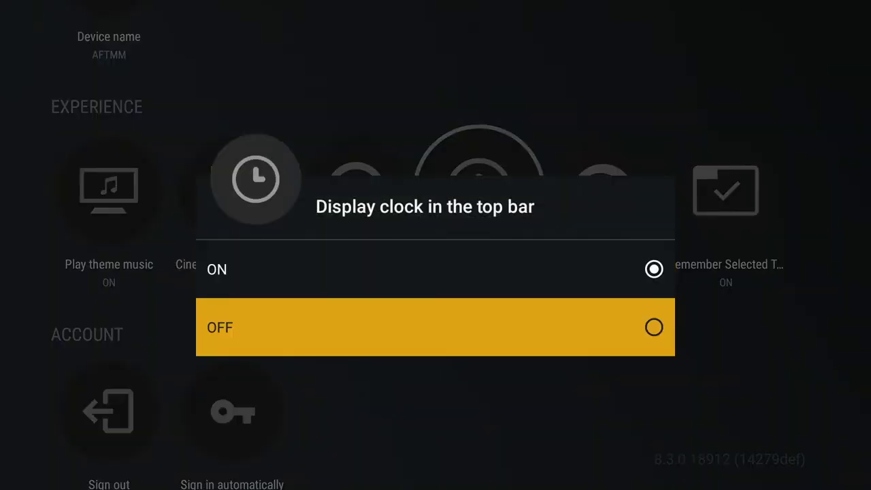
key("Return")
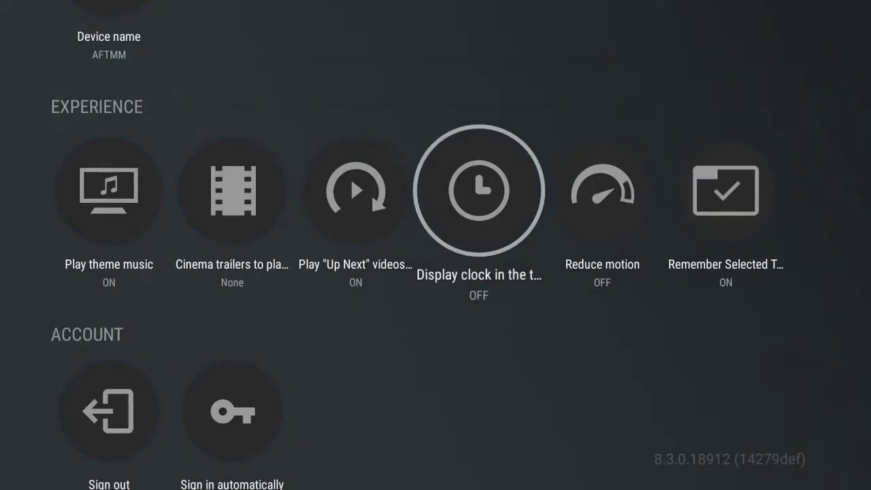
- Turn Play "Up Next" videos automatically OFF
key("Left")
key("Return")
key("Down")
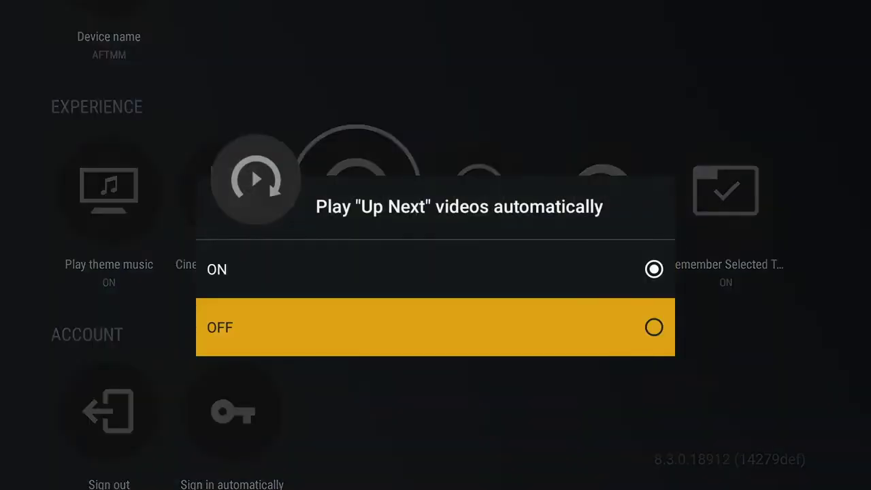
key("Return")
- Turn Play theme music OFF and return to Home in the main menu
key("Left")
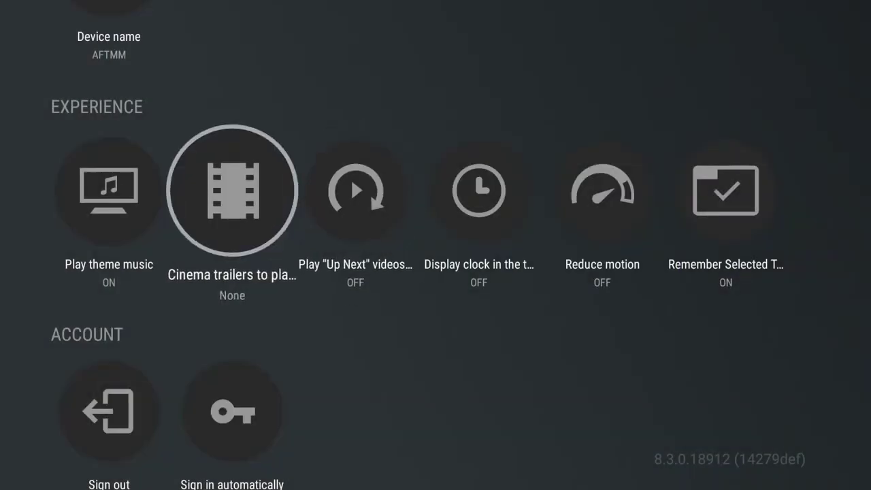
key("Left")
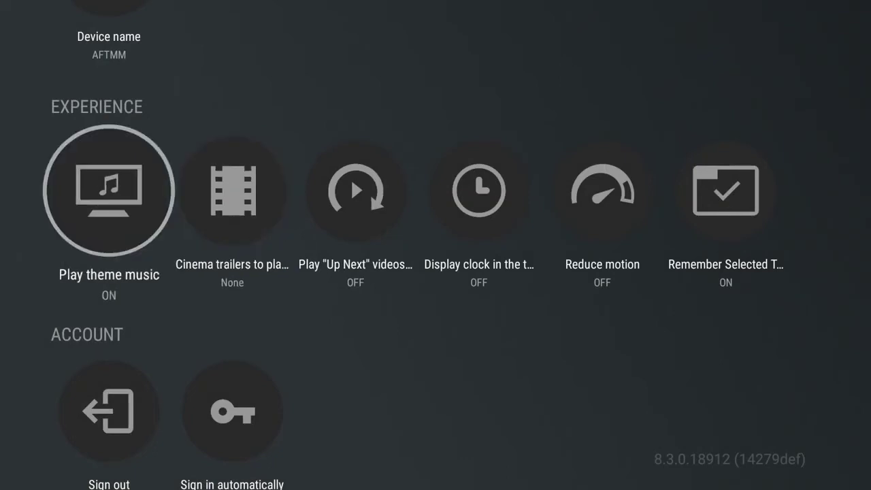
key("Return")
key("Down")
key("Return")
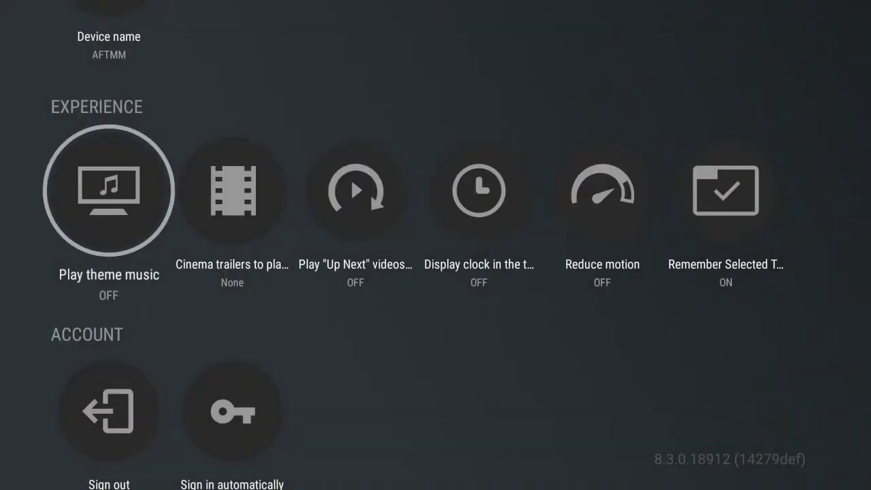
key("Escape")
key("Up")
key("Up")
key("Up")
key("Up")
key("Up")
key("Up")
key("Up")
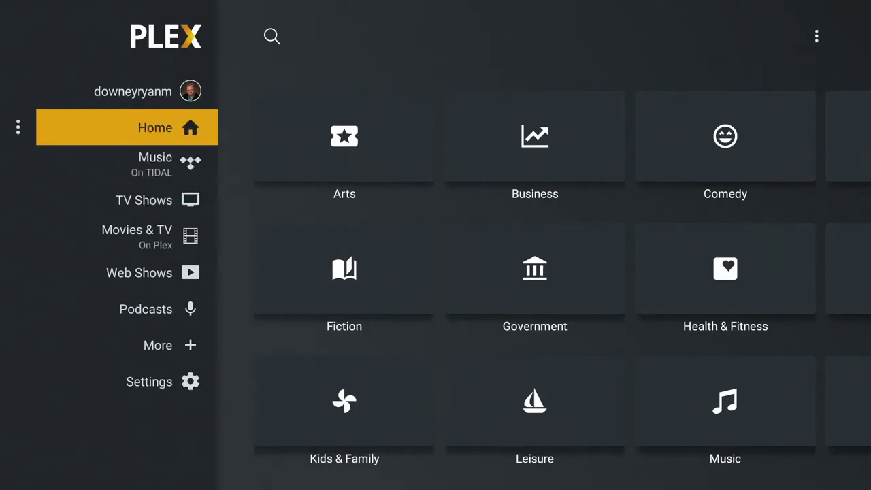
key("Down")
key("Down")
key("Down")
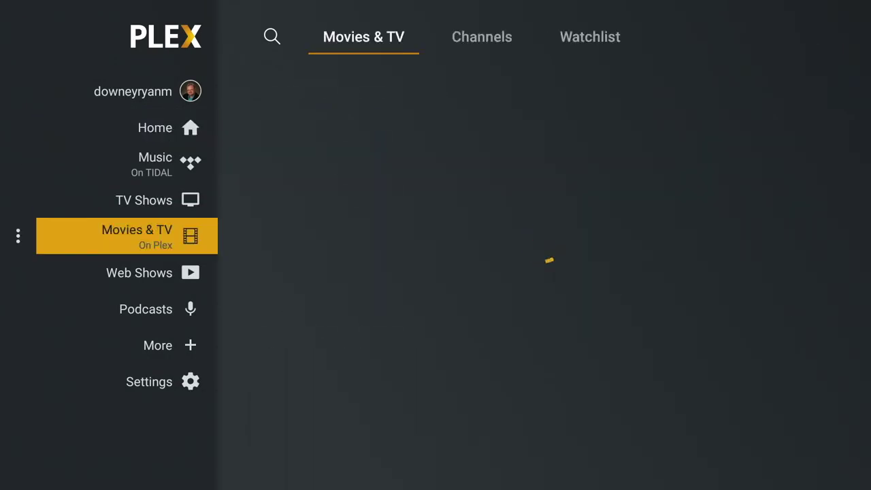
key("Down")
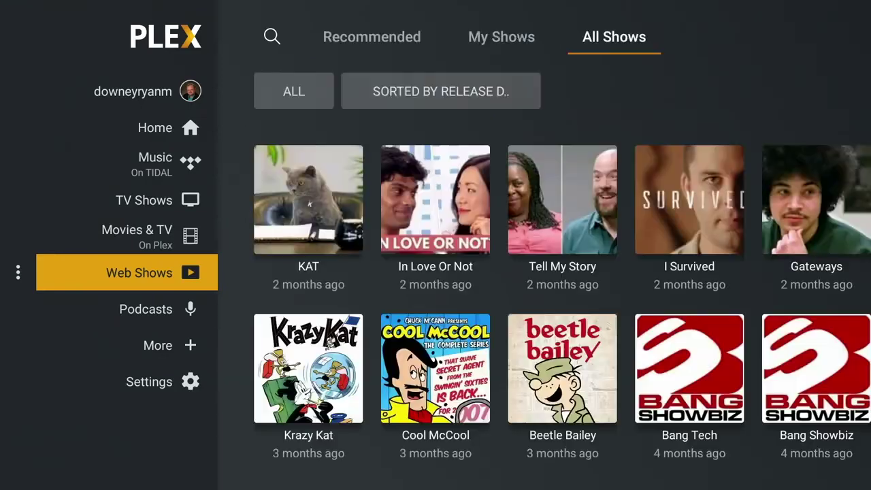
key("Down")
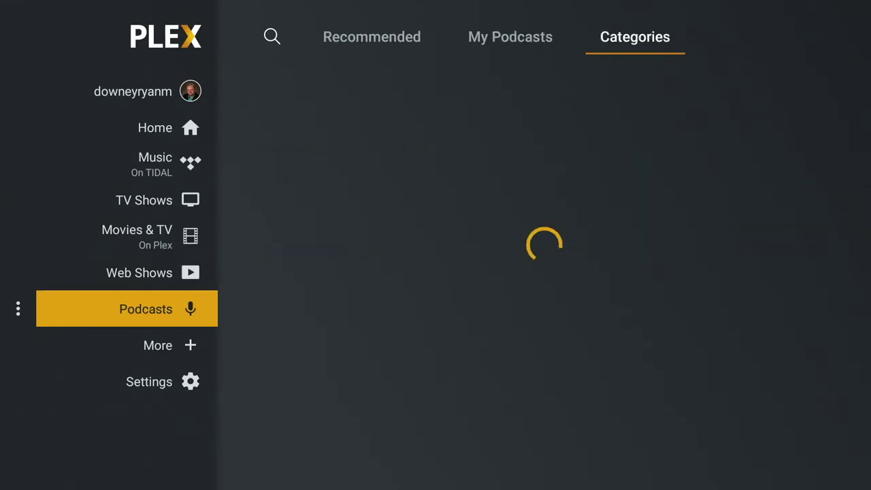
key("Down")
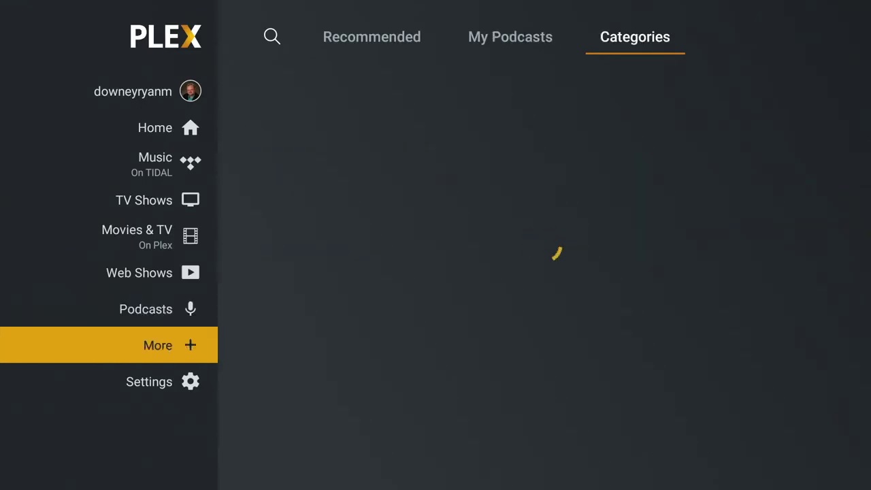
key("Up")
key("Up")
key("Up")
key("Up")
key("Up")
key("Up")
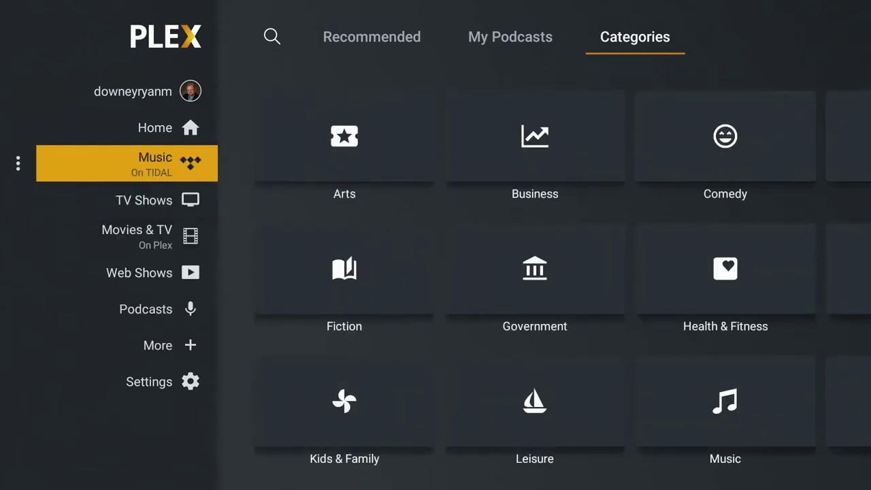